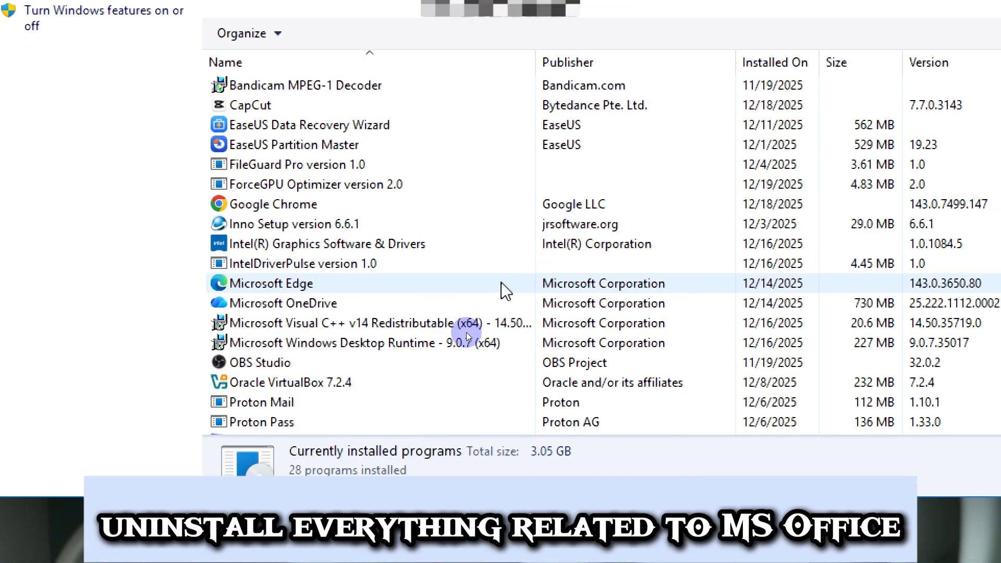
Step: Check the list of installed programs for anything related to Microsoft Office
scroll(445, 288, "down", 1)
scroll(503, 290, "down", 2)
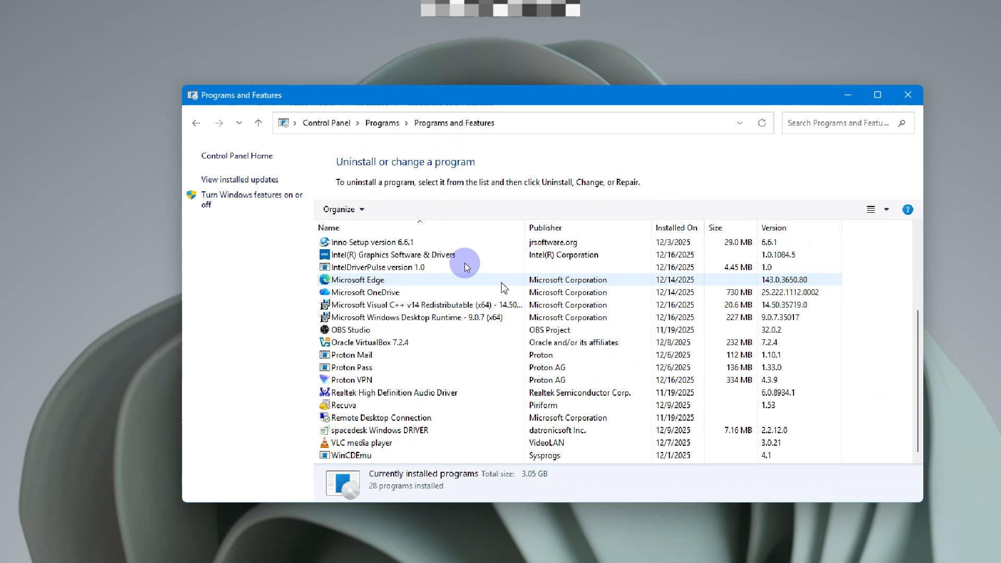
scroll(464, 263, "up", 1)
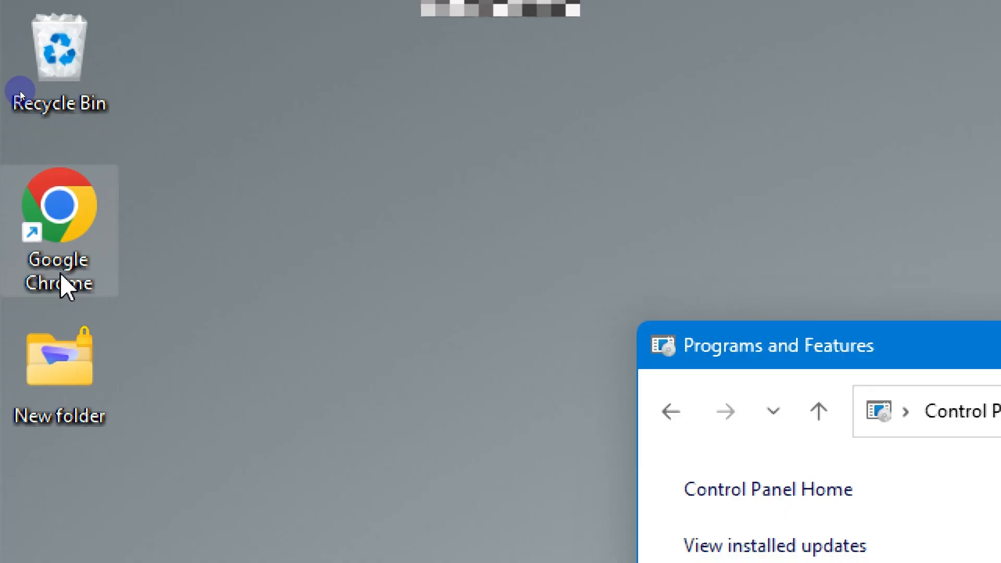
Step: Open Google Chrome and go to config.office.com
double_click(61, 278)
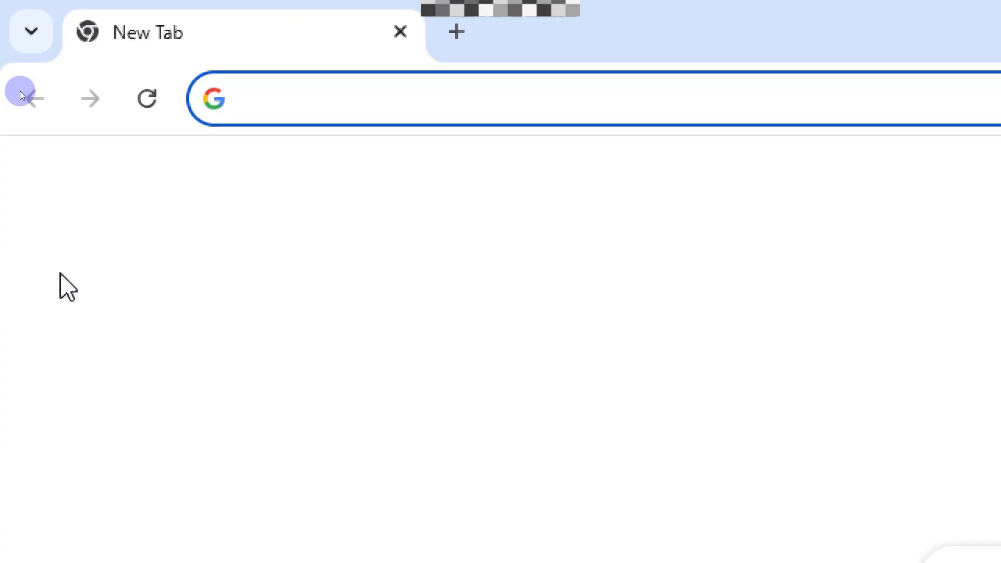
type("co")
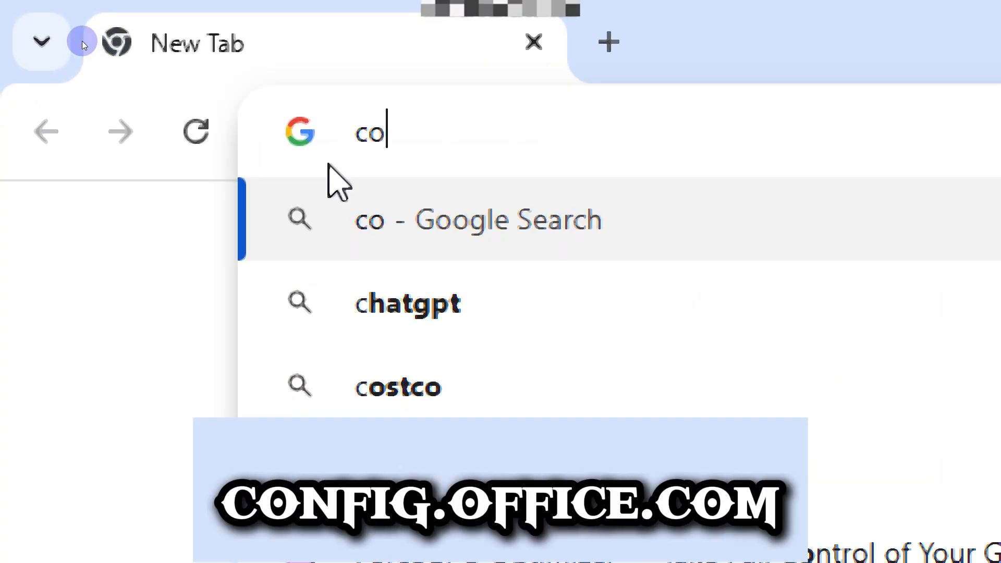
type("nfig.office")
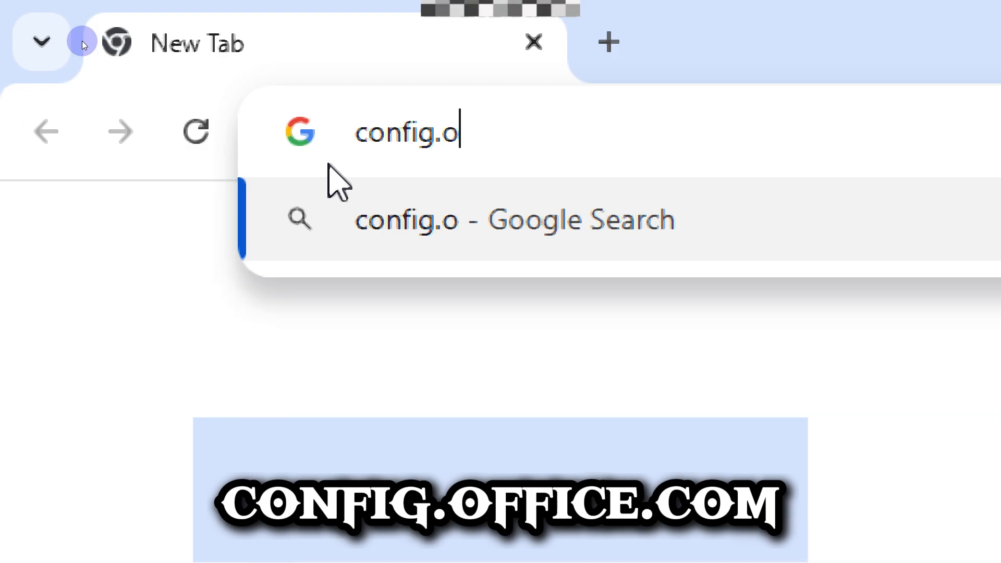
type(".com")
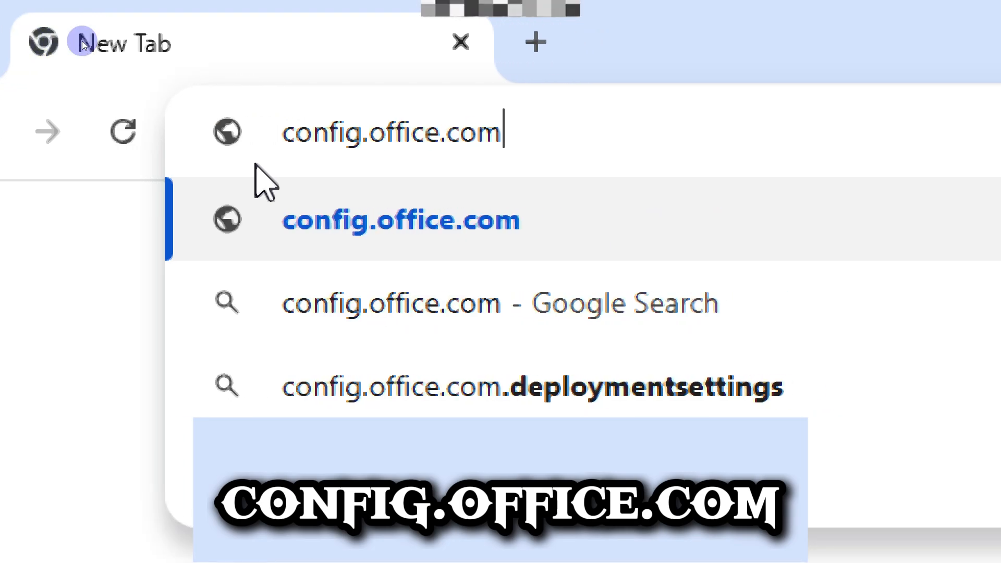
key("Return")
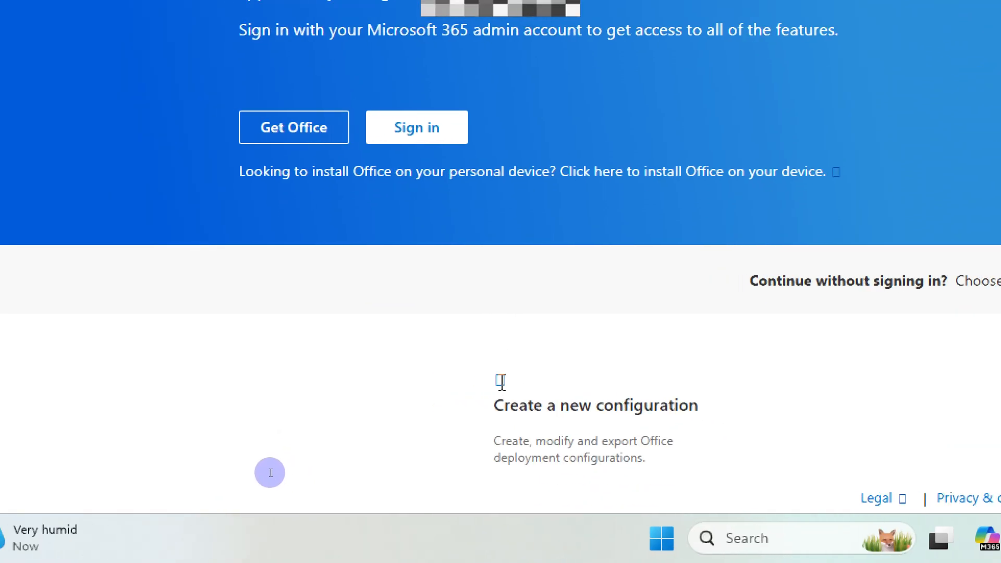
Step: Create a new deployment configuration and choose Office LTSC Professional Plus 2024 - Volume License as the Office suite
scroll(792, 341, "down", 1)
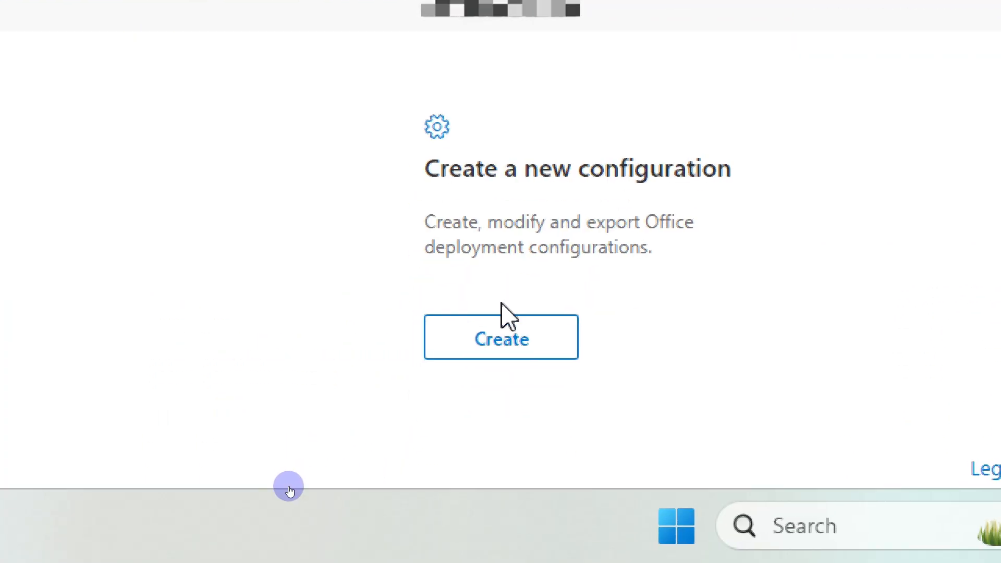
left_click(503, 358)
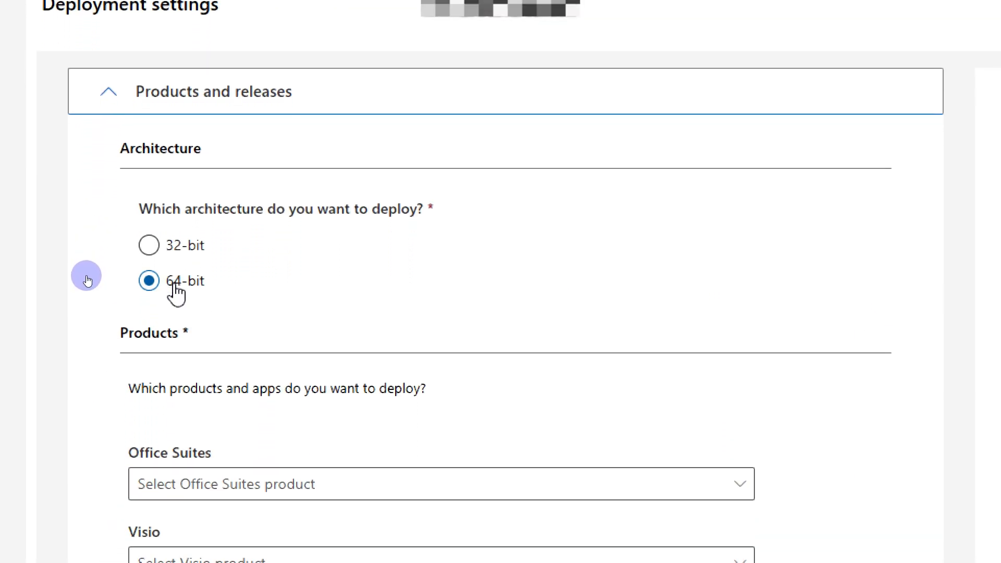
scroll(178, 292, "down", 3)
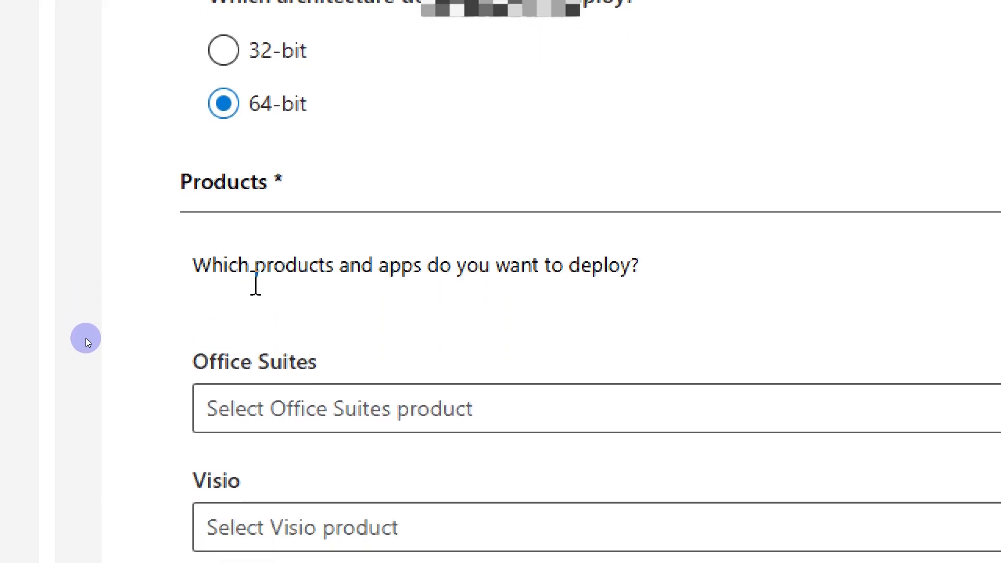
scroll(255, 284, "down", 2)
left_click(323, 313)
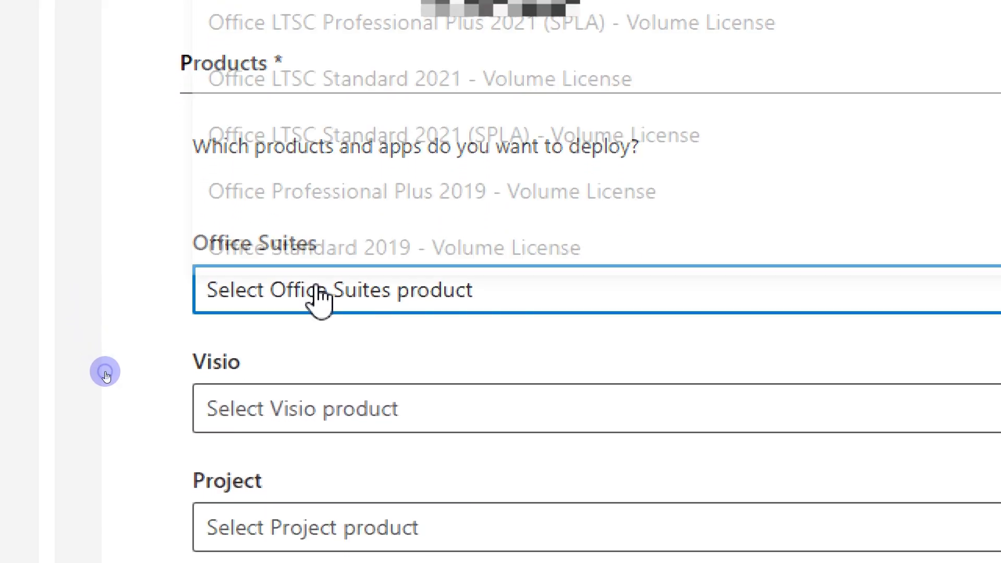
scroll(318, 297, "up", 4)
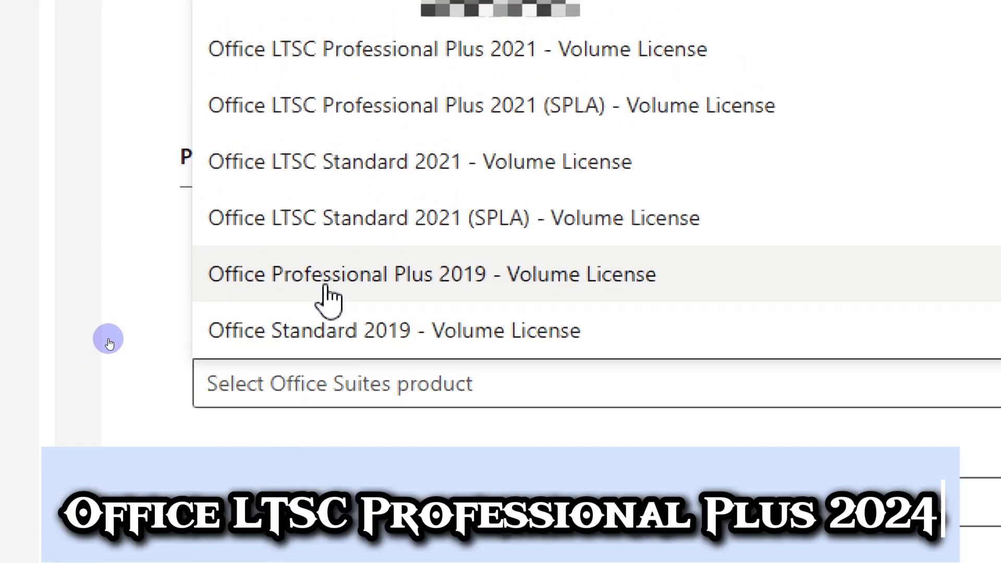
scroll(328, 297, "up", 5)
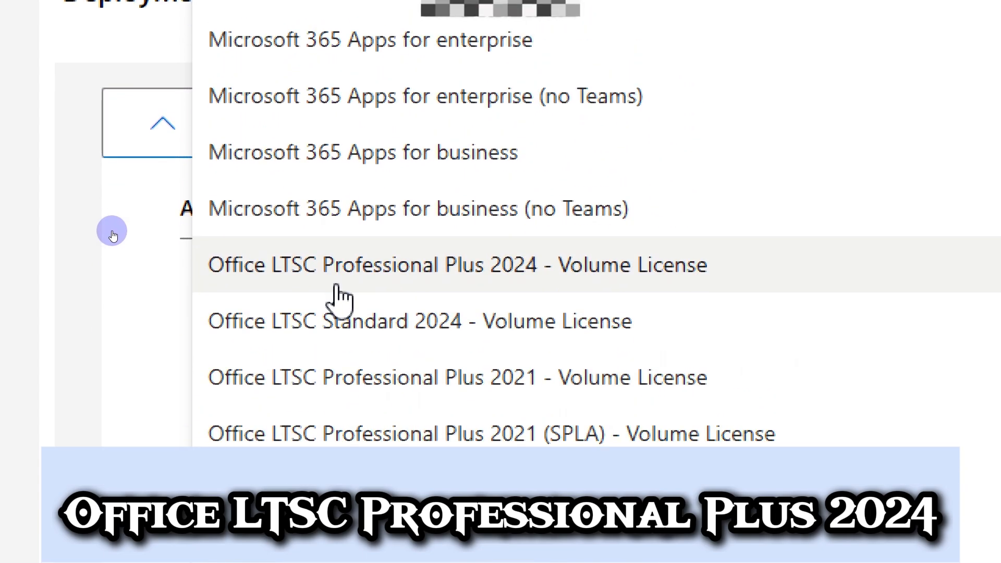
left_click(335, 287)
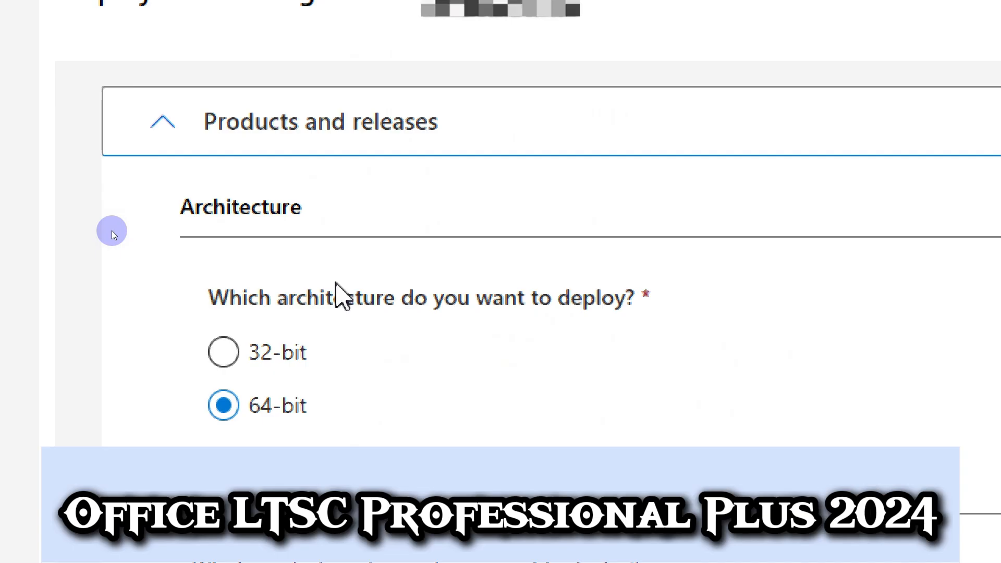
Step: Leave Visio, Project and additional products unselected, exclude every app except Word from deployment, and continue to the language settings
scroll(336, 285, "down", 7)
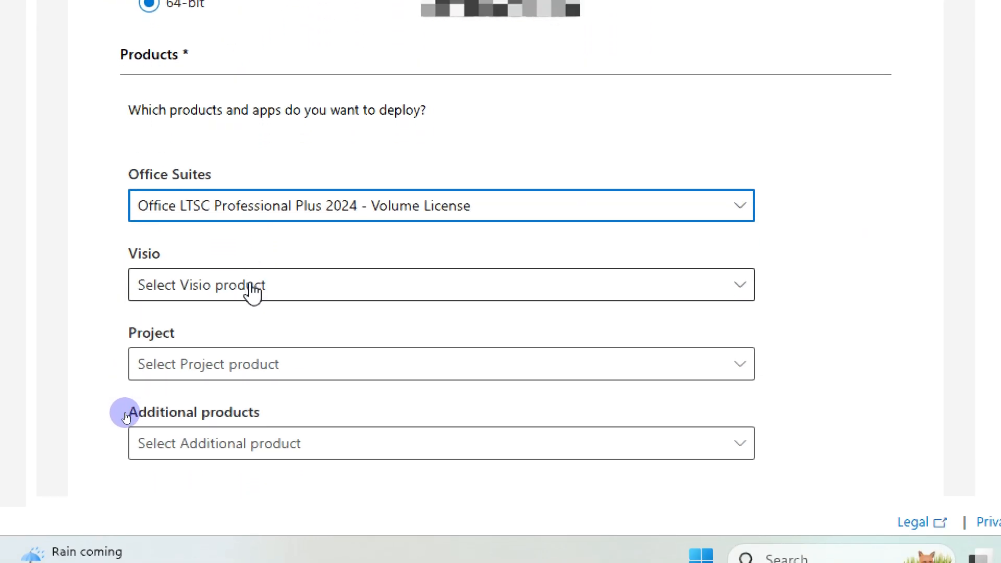
key("Tab")
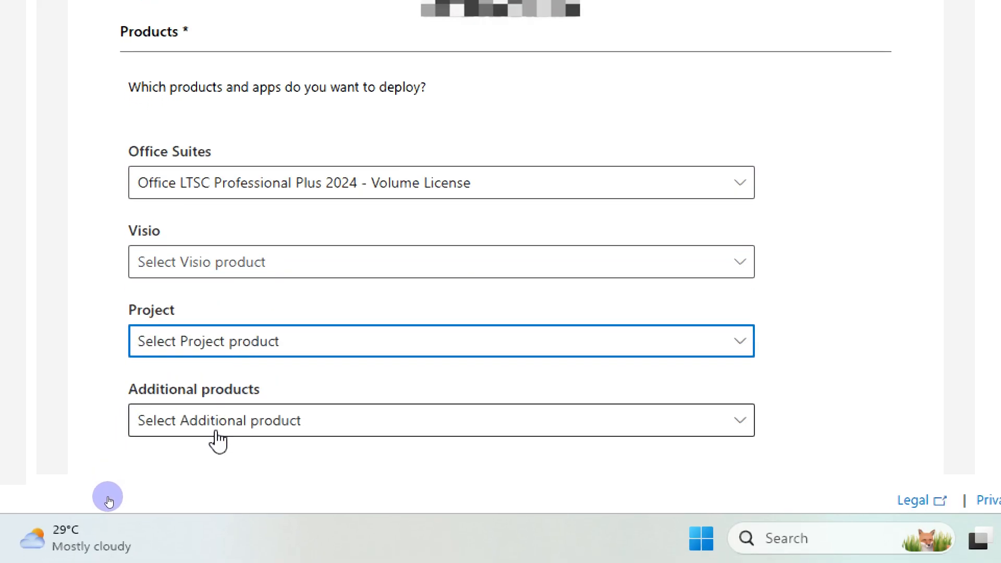
scroll(217, 441, "down", 3)
key("Tab")
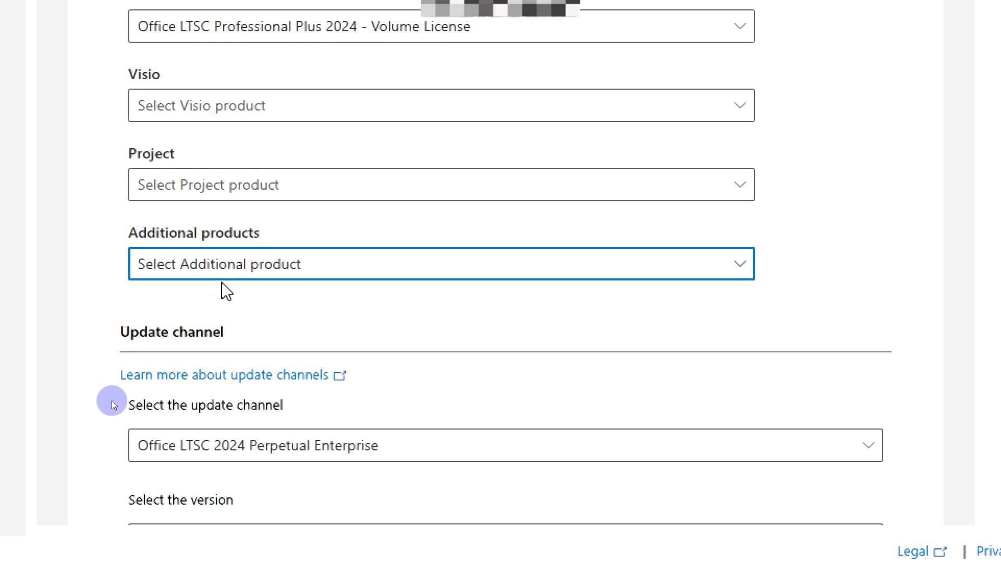
scroll(239, 309, "down", 3)
scroll(240, 300, "down", 3)
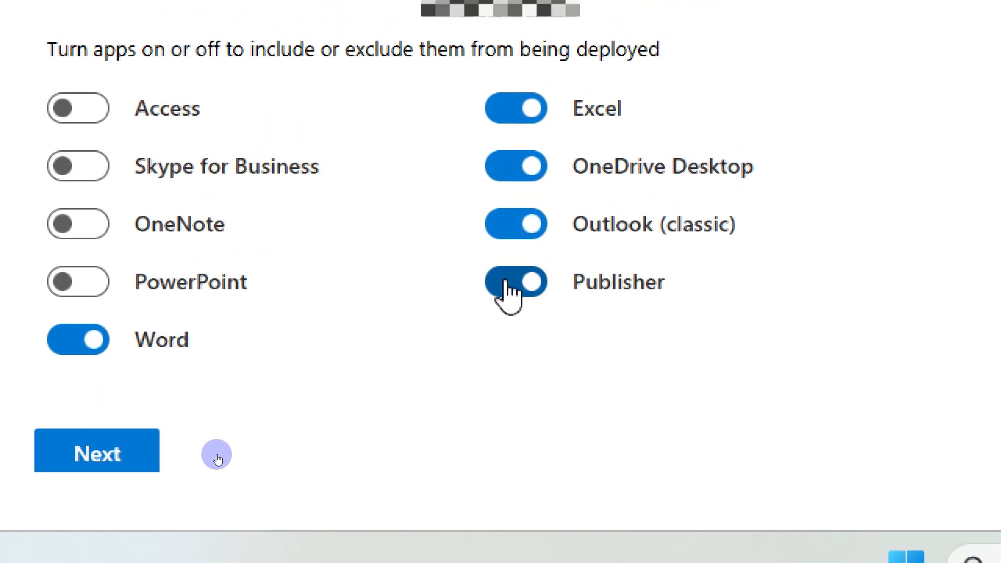
left_click(504, 286)
left_click(506, 227)
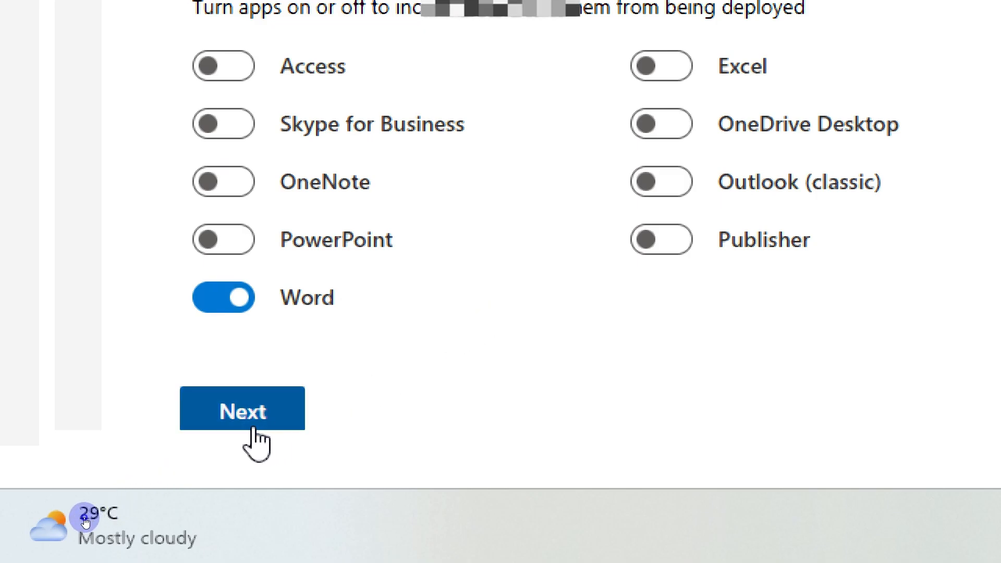
left_click(254, 427)
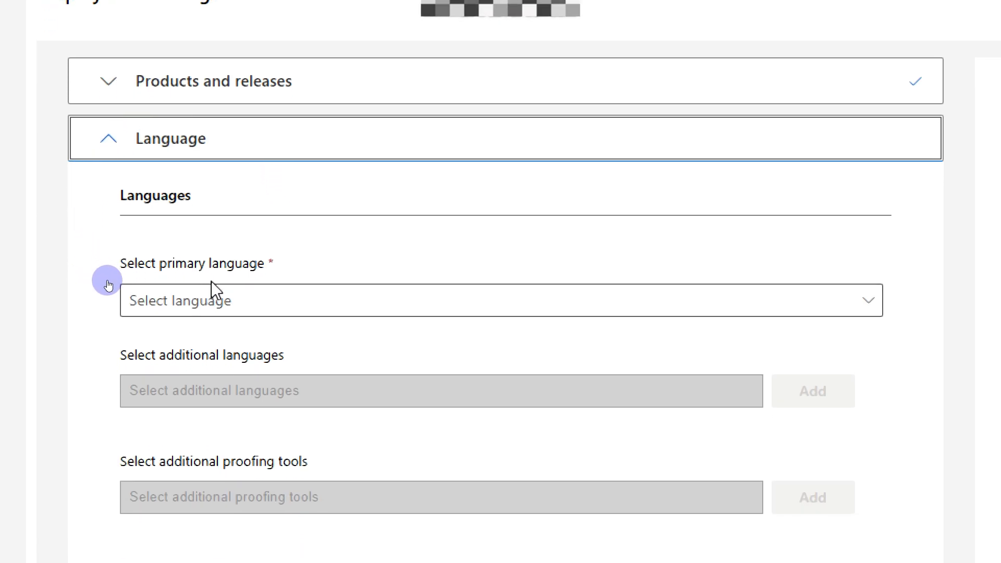
Step: Set the primary language to English (United Kingdom) and continue to the installation options
left_click(219, 319)
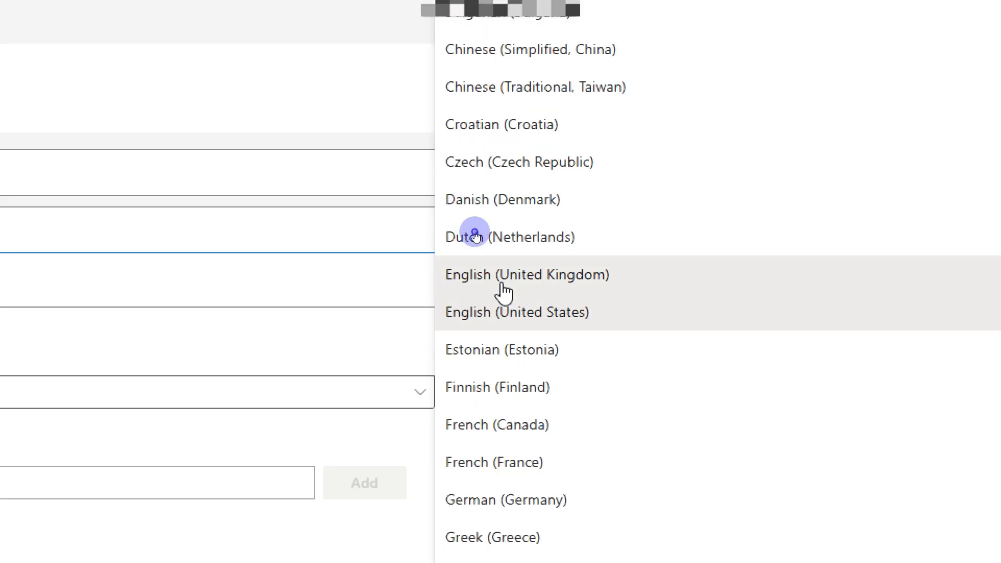
left_click(504, 293)
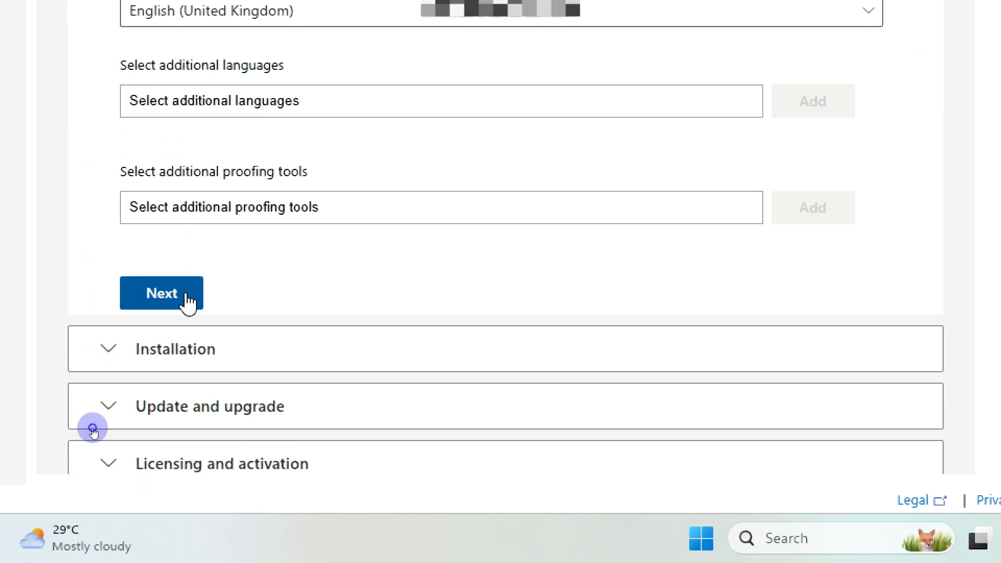
left_click(188, 300)
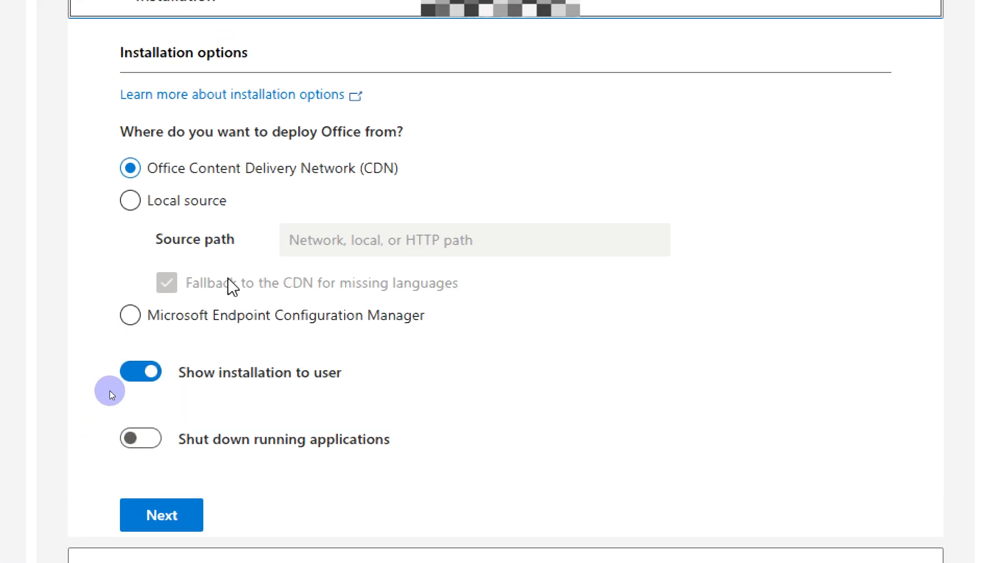
Step: Accept the default installation options and the default update and upgrade options, continuing to licensing and activation
left_click(178, 540)
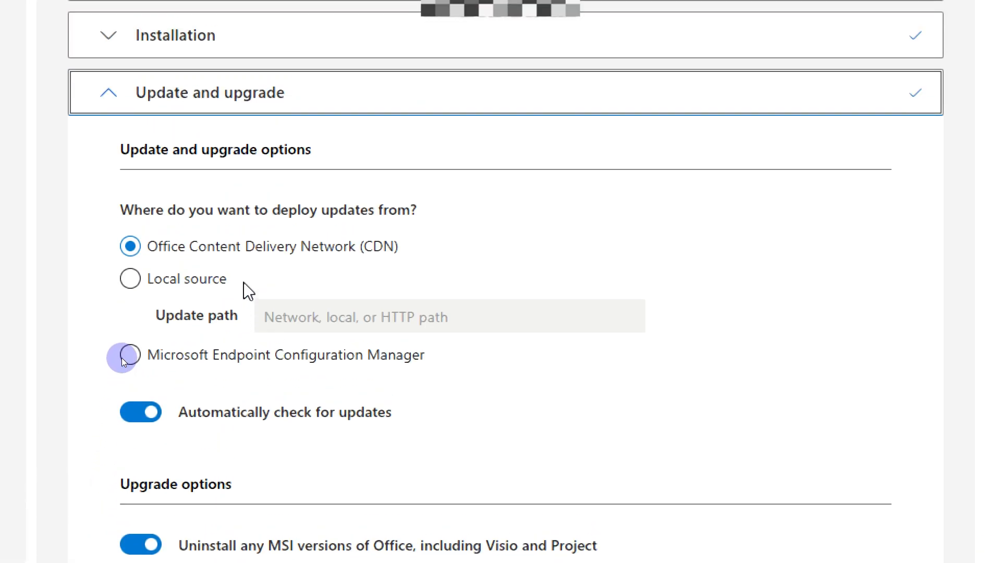
scroll(239, 497, "down", 4)
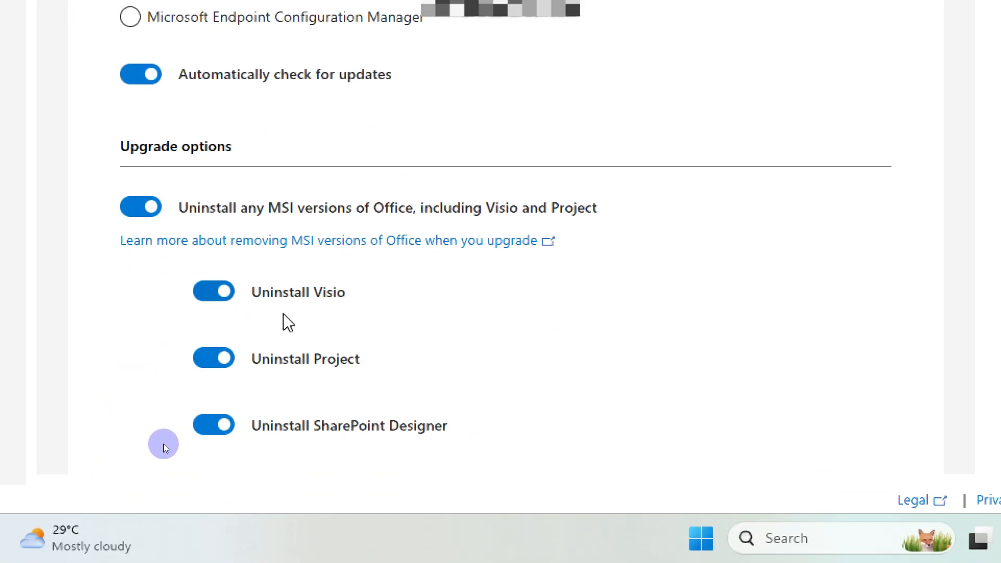
scroll(331, 334, "down", 5)
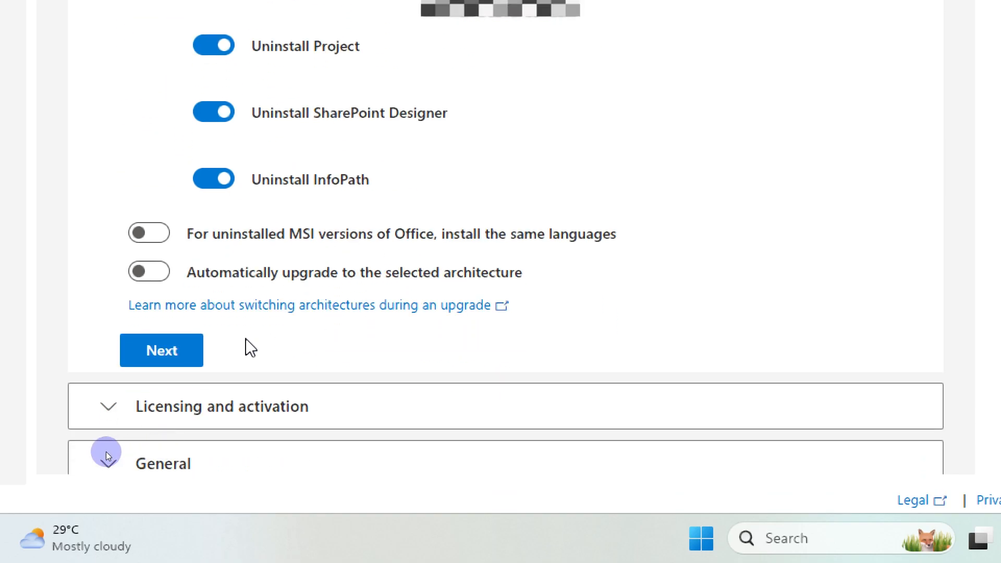
left_click(160, 360)
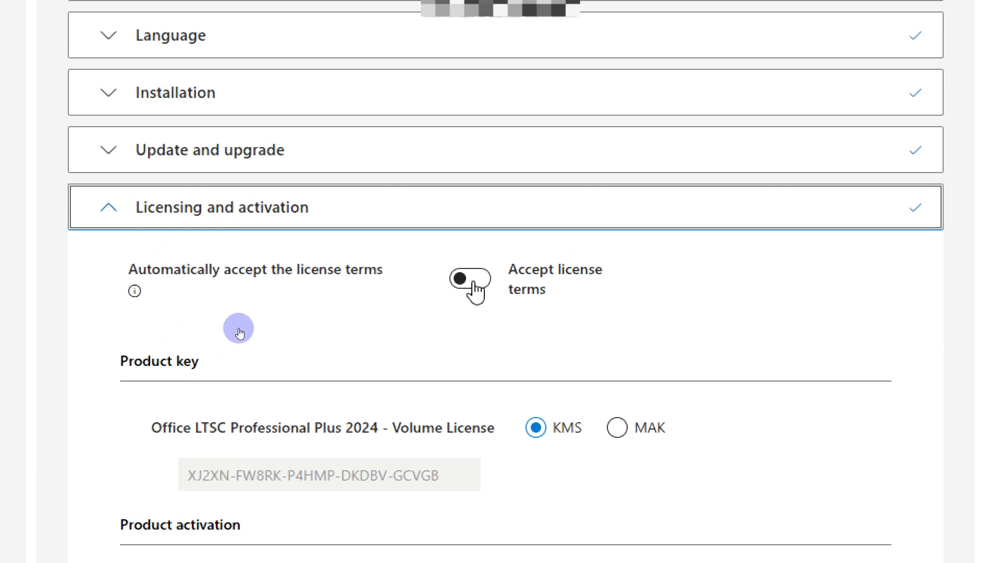
Step: Turn on automatic acceptance of the license terms, keep KMS and user based activation, and continue to the general settings
left_click(475, 232)
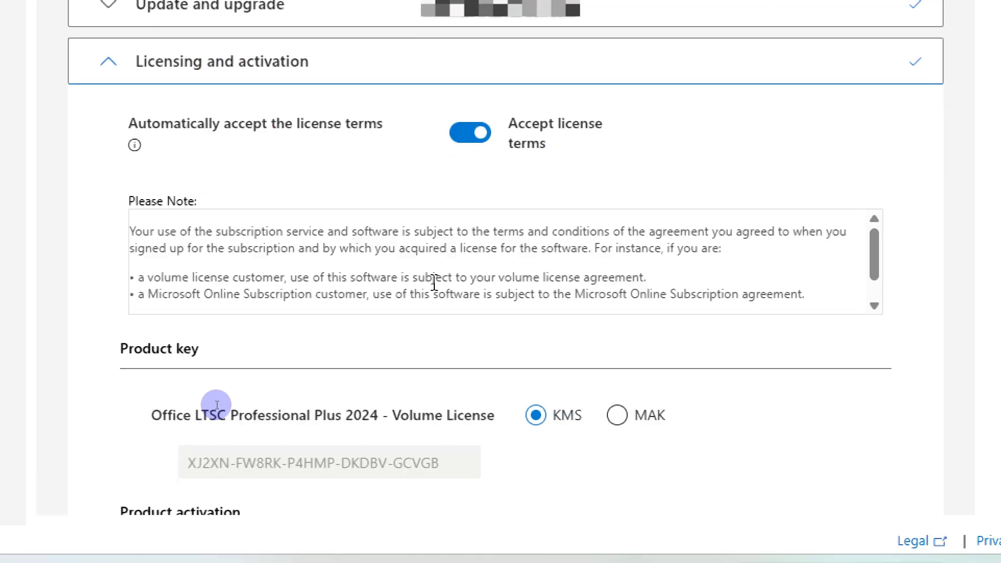
scroll(319, 333, "down", 5)
scroll(232, 332, "down", 5)
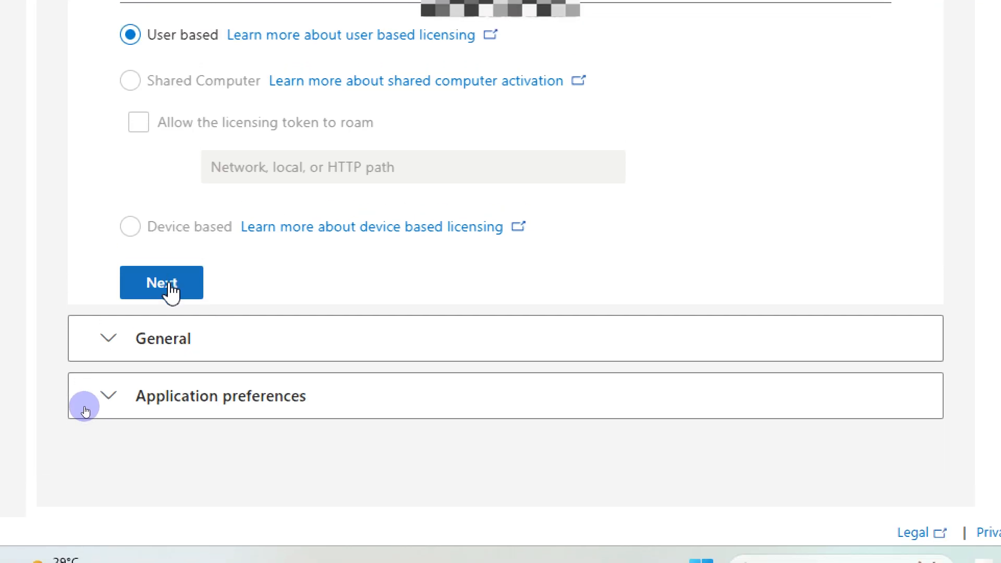
left_click(161, 282)
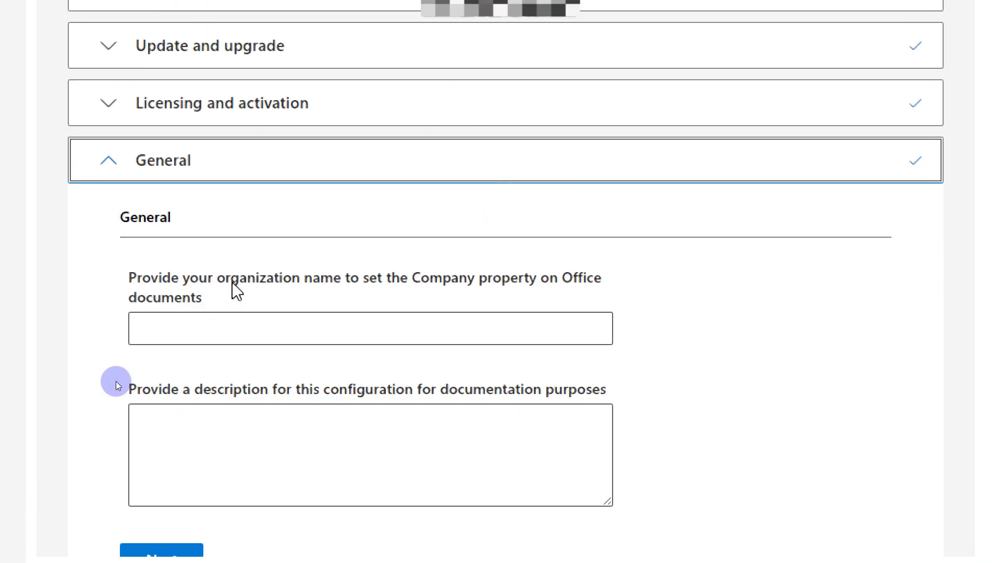
Step: Leave the organization name and description blank, and finish the configuration with the default application preferences
scroll(255, 362, "down", 3)
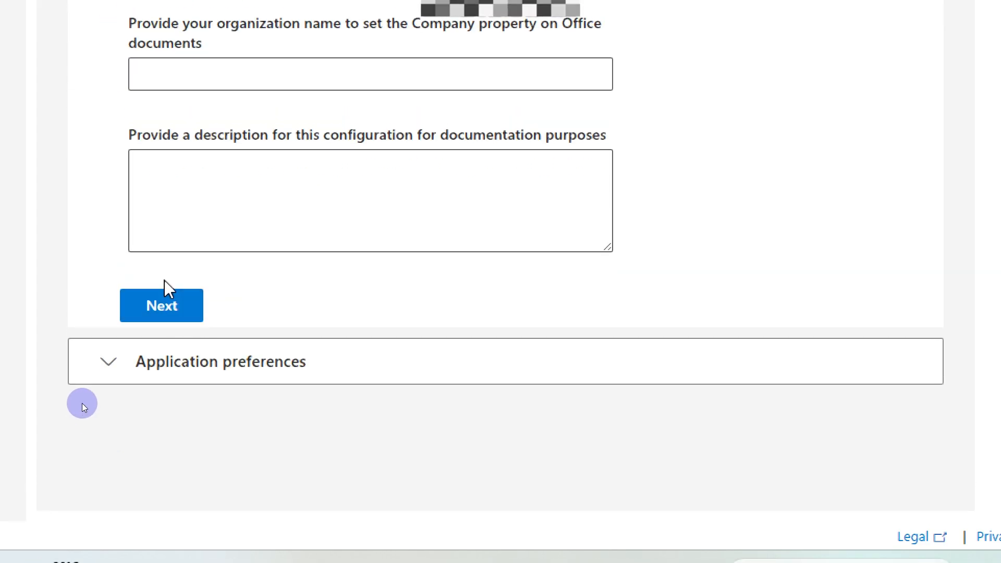
left_click(169, 301)
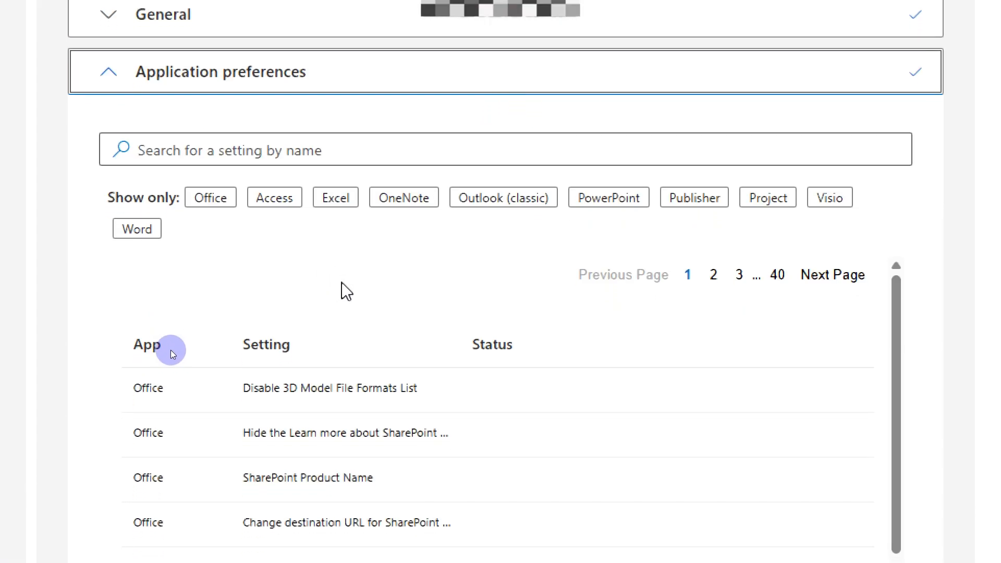
scroll(383, 292, "down", 10)
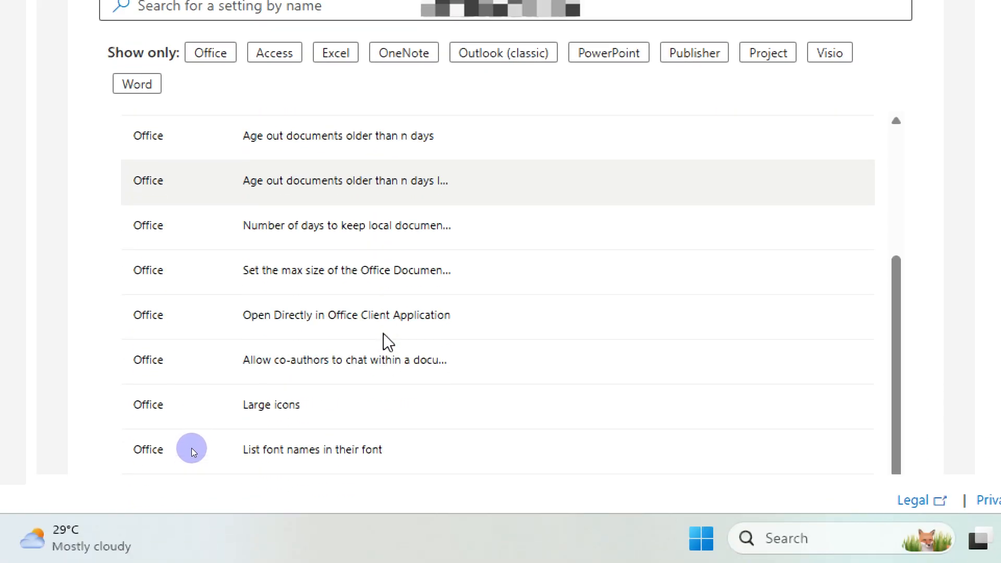
scroll(381, 365, "down", 20)
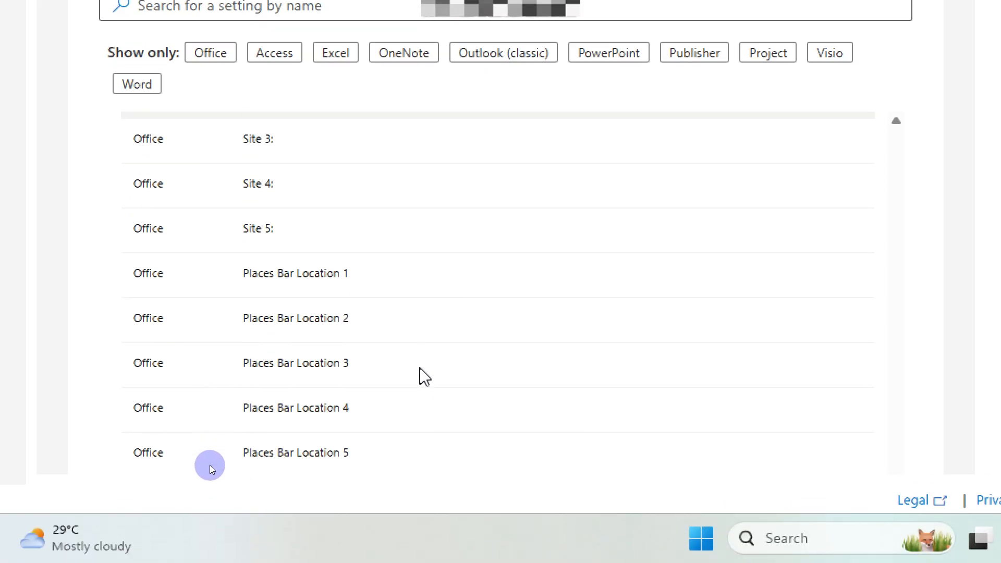
scroll(421, 369, "down", 10)
left_click(159, 360)
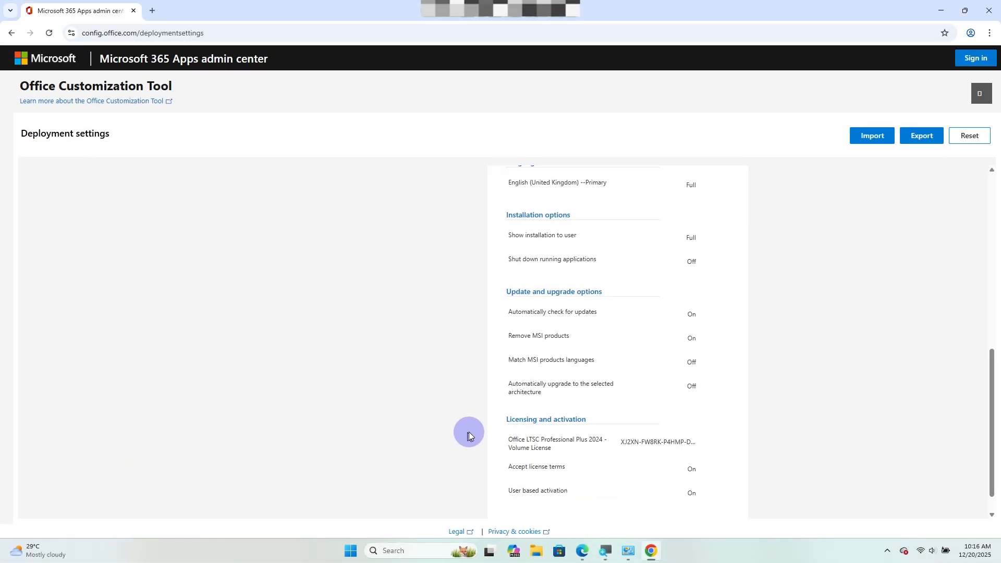
Step: Start exporting the deployment configuration and set the default file format to Office Open XML formats
scroll(590, 436, "down", 1)
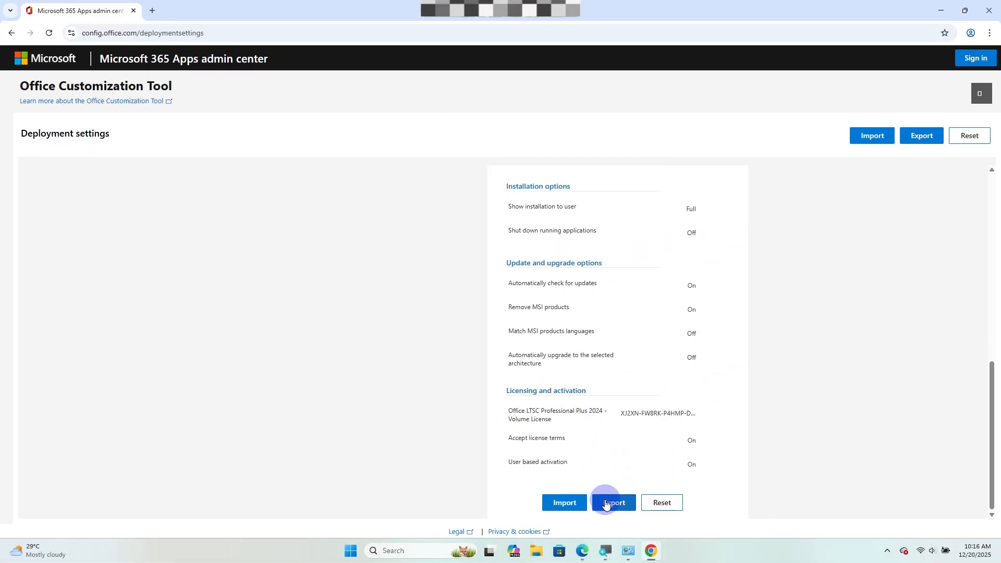
key("super+plus")
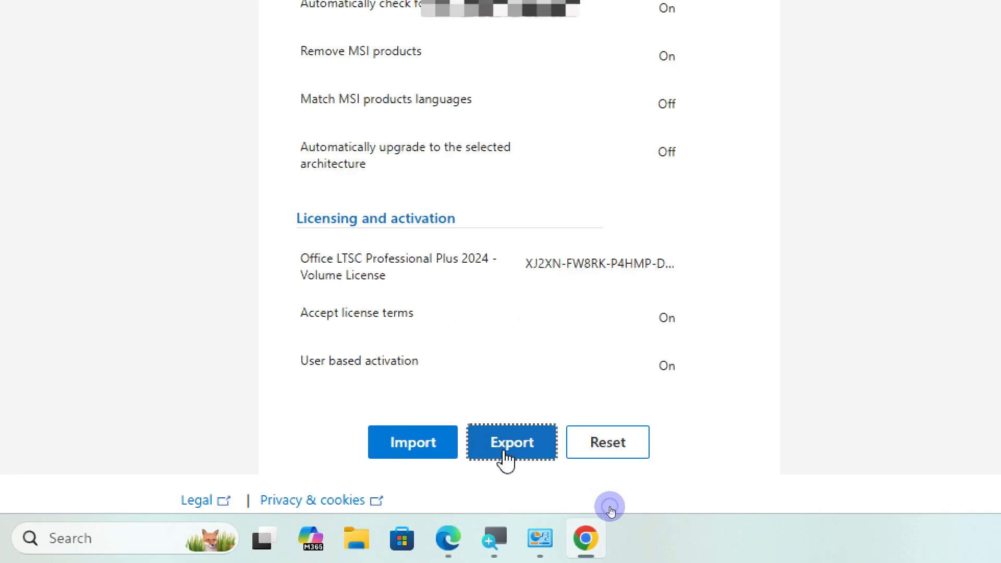
key("super+minus")
left_click(505, 453)
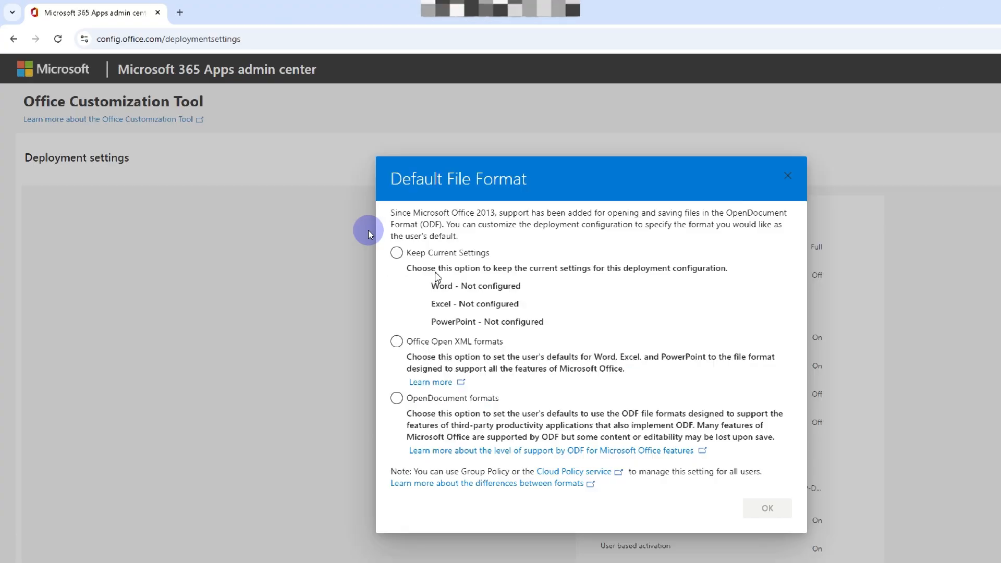
key("super+plus")
left_click(501, 287)
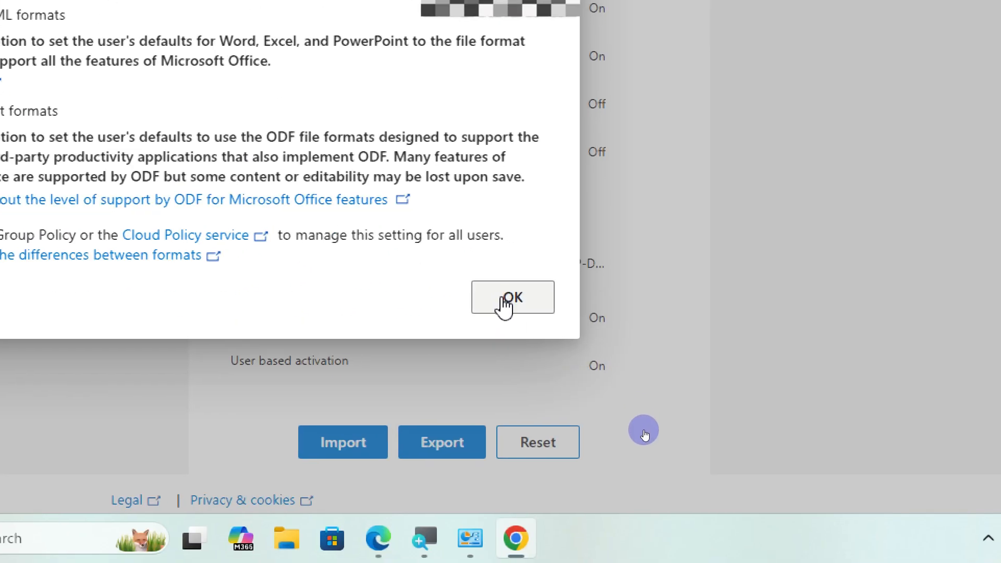
left_click(504, 299)
key("super+minus")
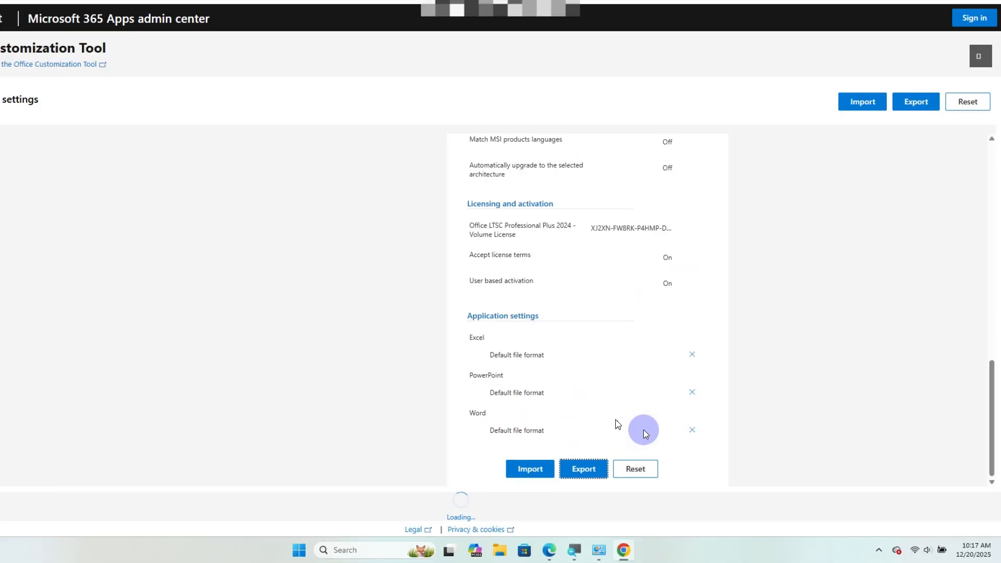
Step: Accept the license agreement terms and export the configuration under the file name Configuration
key("super+plus")
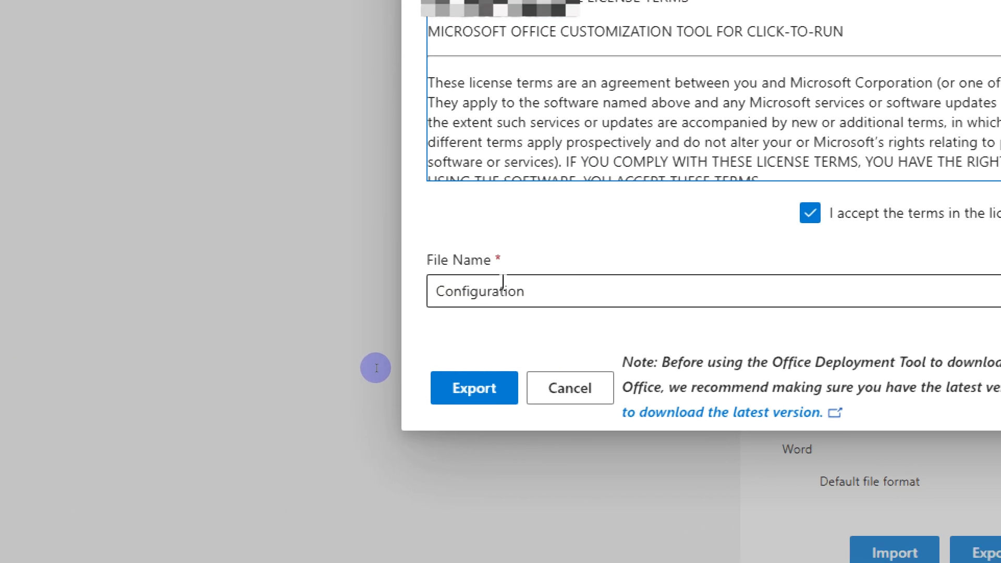
left_click_drag(561, 297, 473, 297)
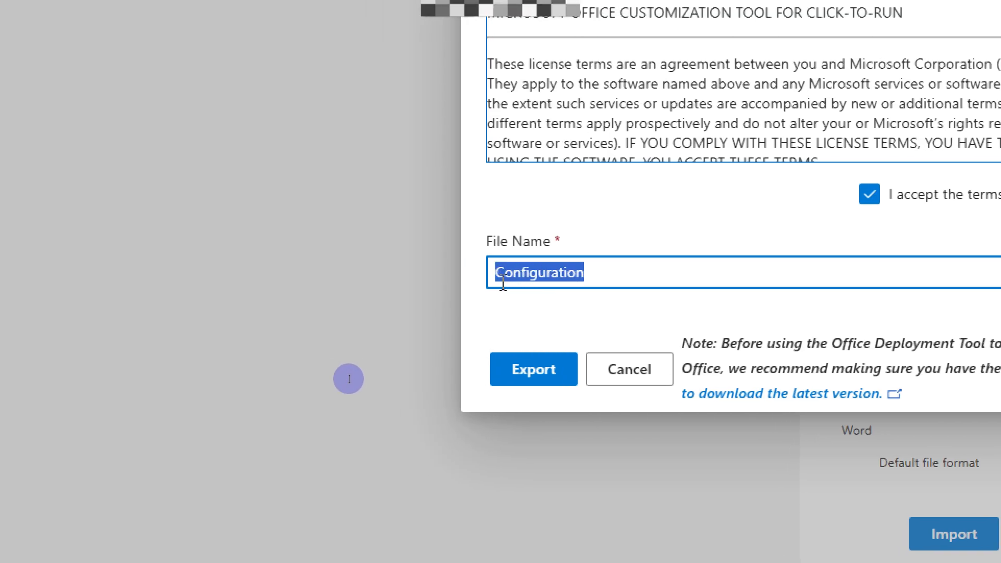
left_click(502, 290)
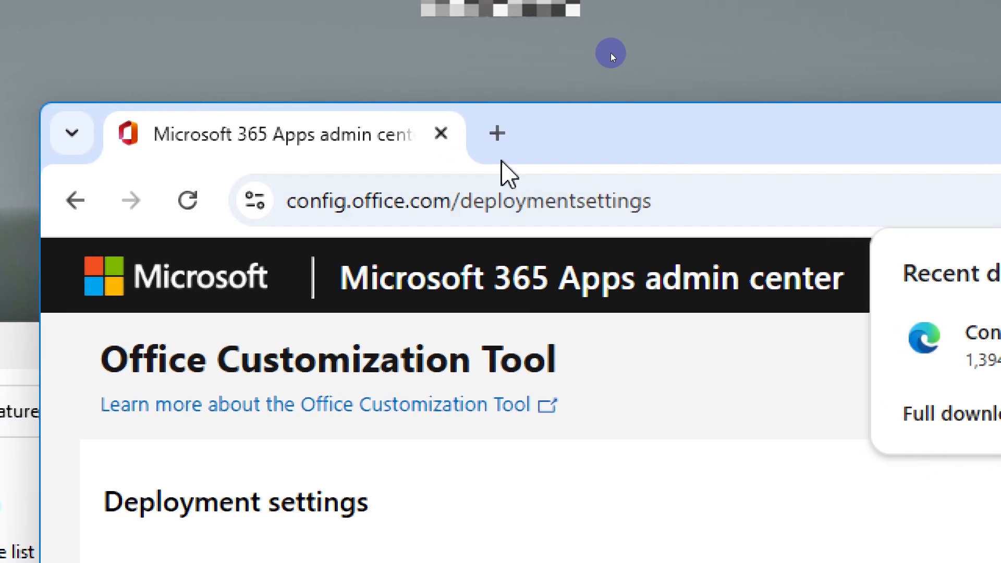
Step: Search Google for "office deployment tool" in a new browser tab
left_click(498, 137)
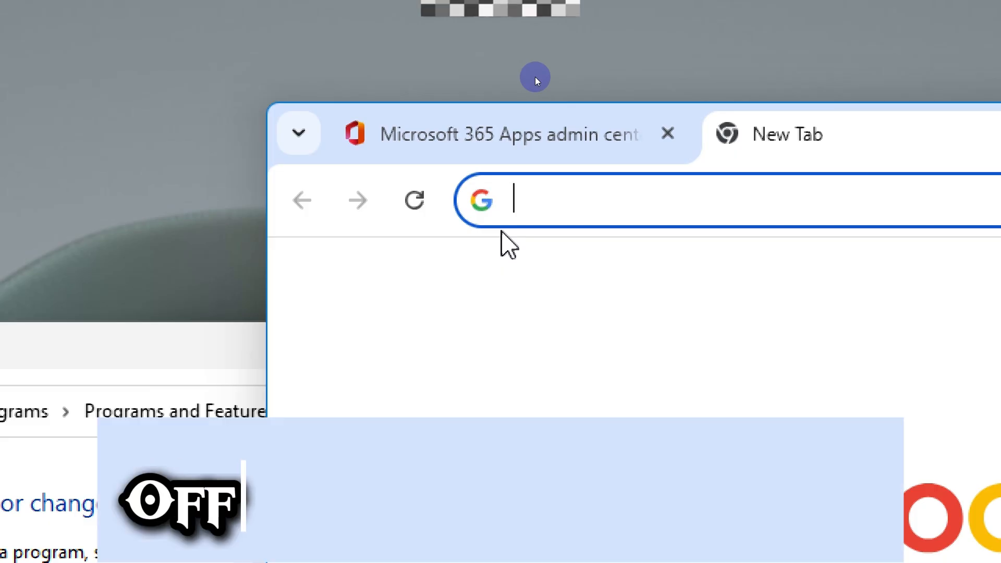
type("office ")
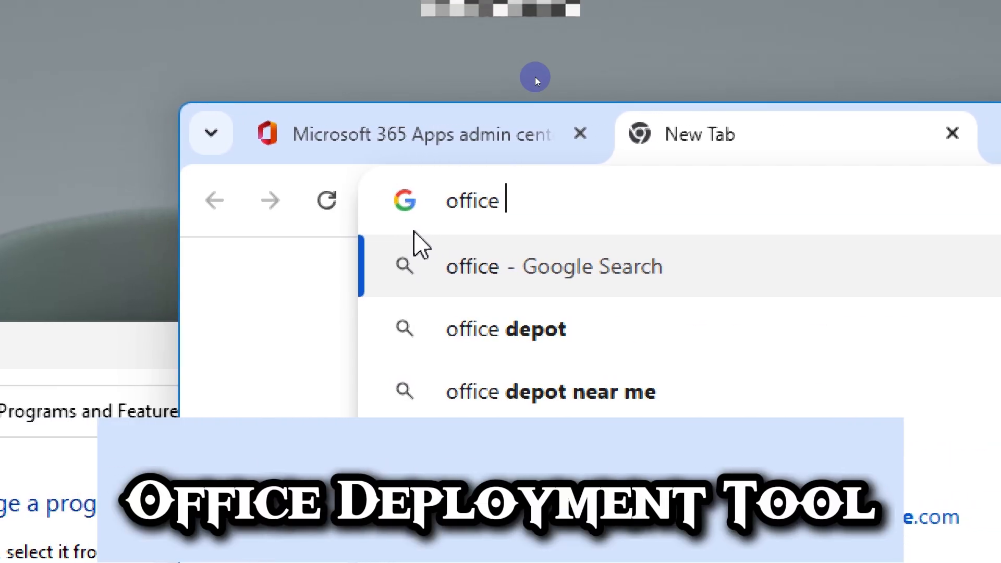
type("deploy")
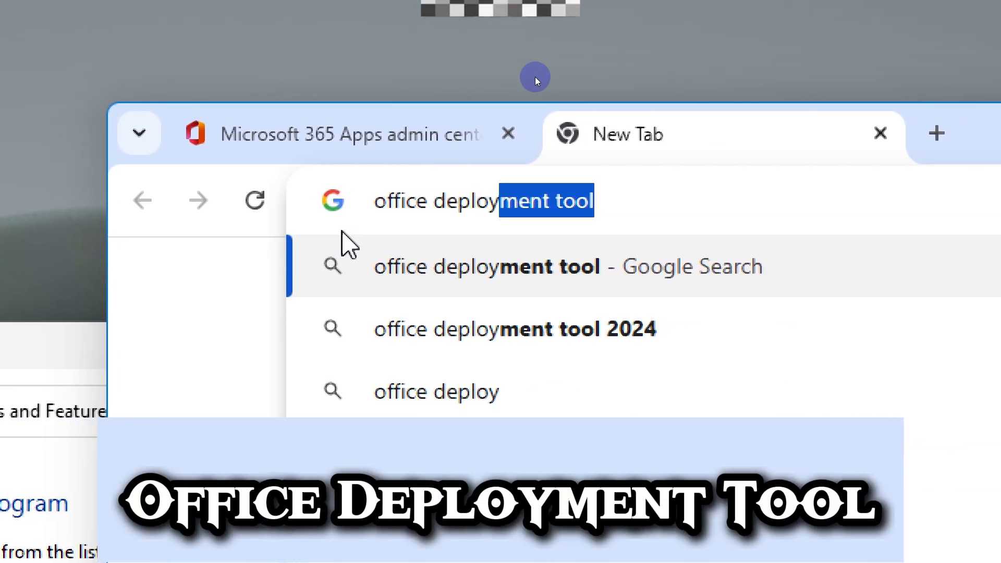
type("ment ")
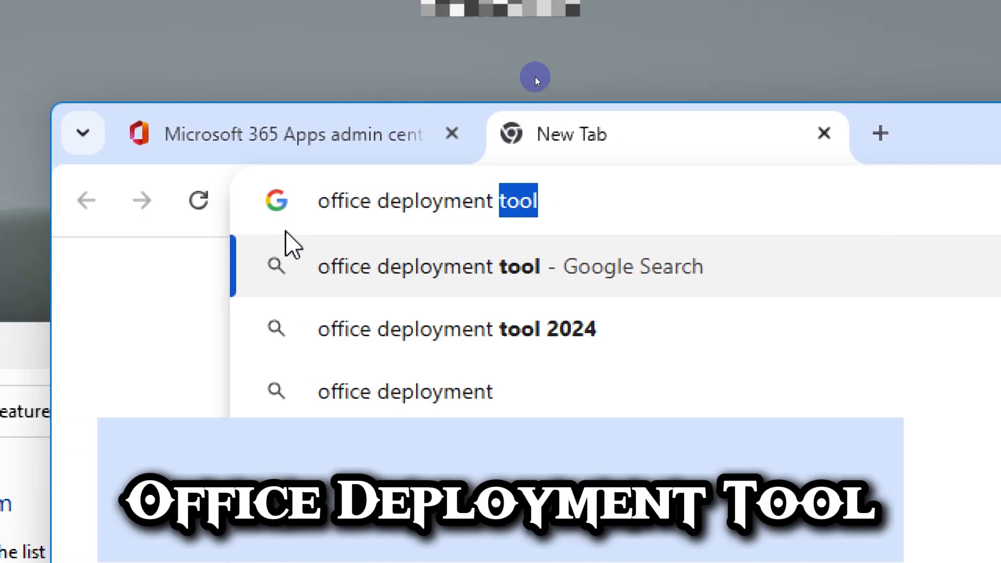
type("tool")
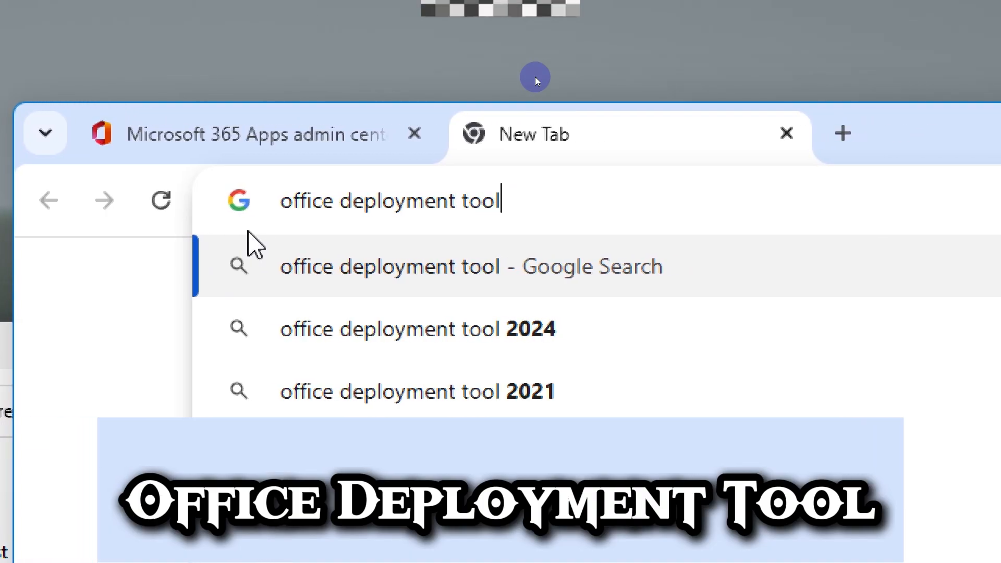
key("Return")
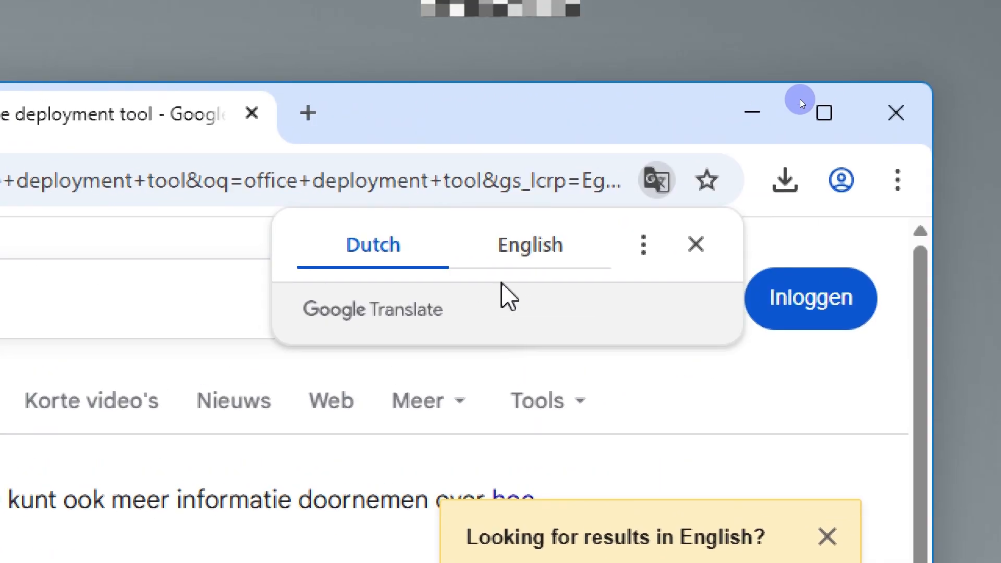
Step: Dismiss the translation offer and open the official Microsoft download page for the Office Deployment Tool from the search results
left_click(854, 262)
left_click(695, 244)
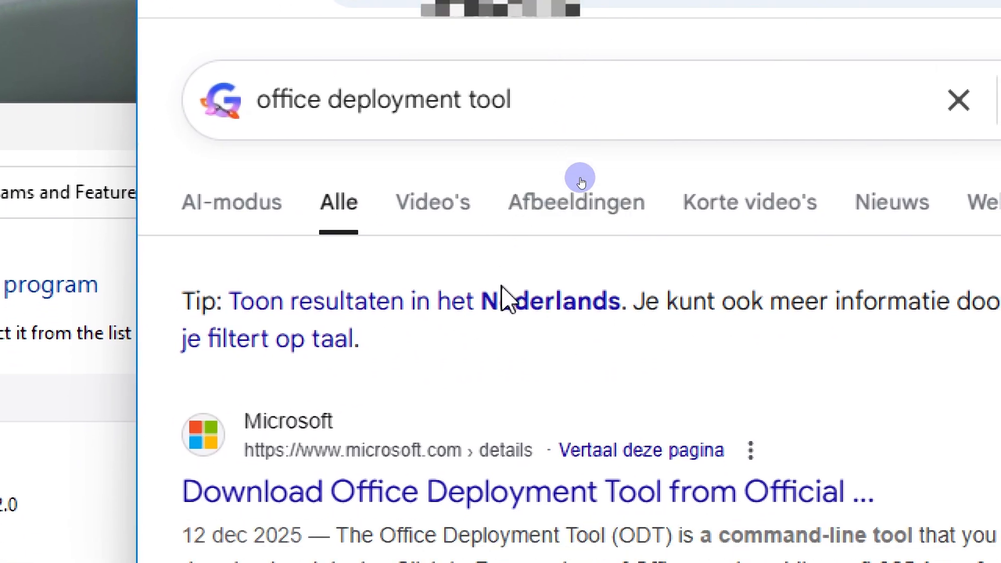
scroll(503, 286, "down", 3)
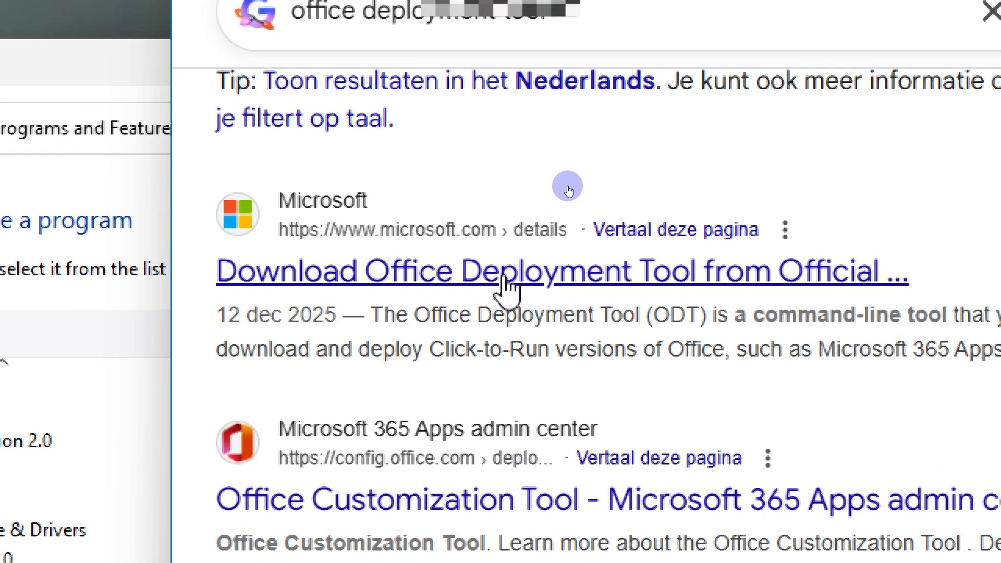
left_click(503, 285)
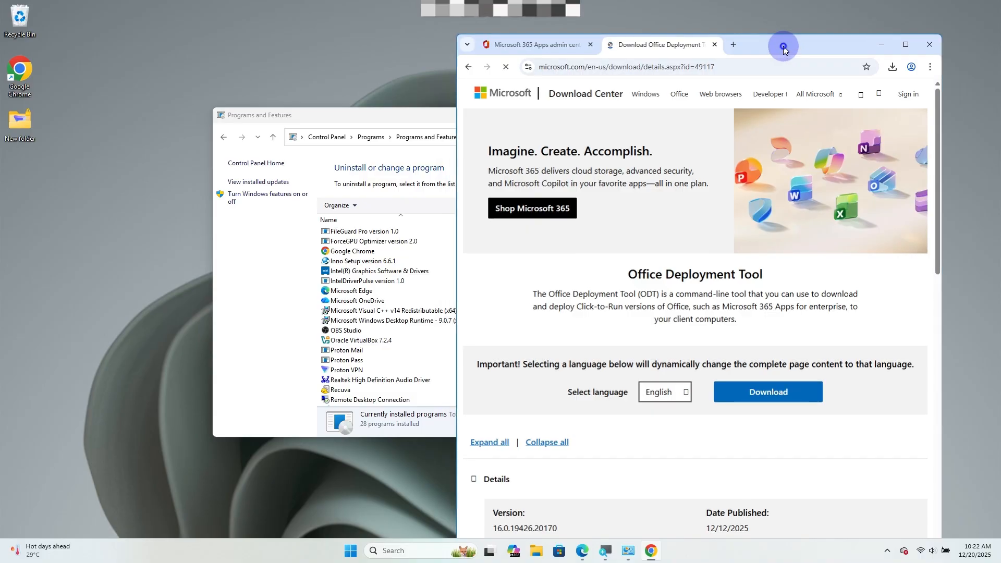
Step: Maximize the browser window, download the English Office Deployment Tool and show the recent downloads
double_click(783, 49)
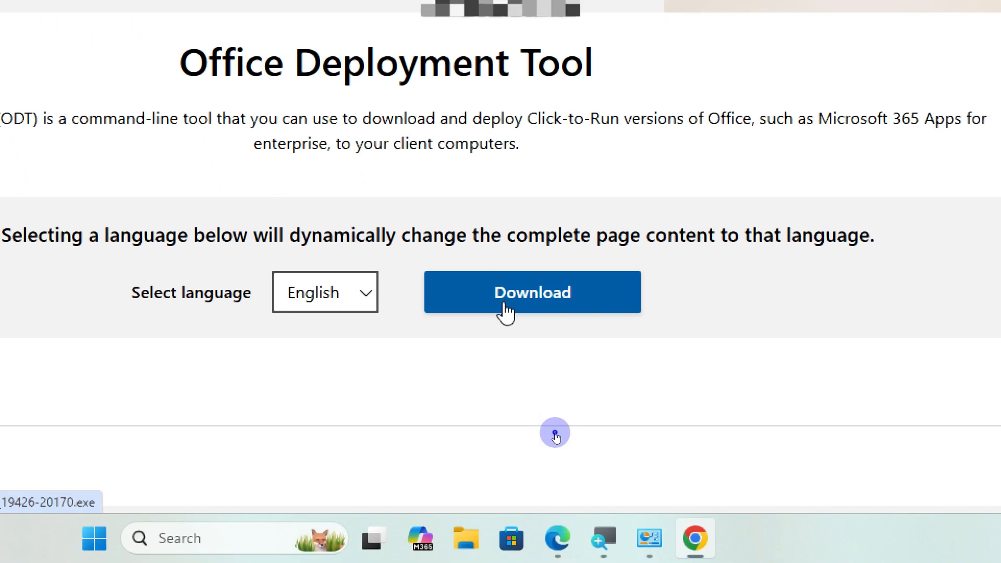
left_click(506, 312)
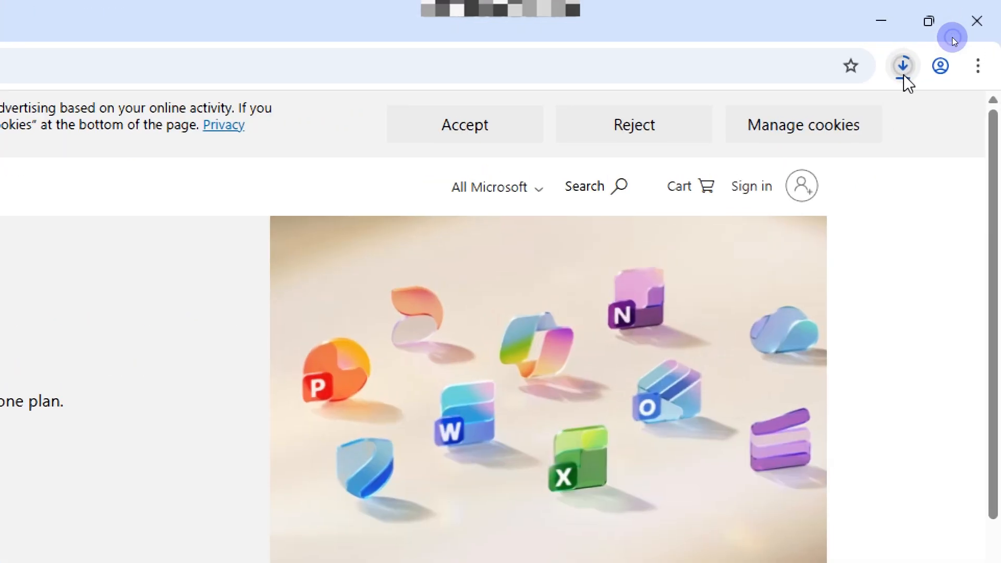
left_click(903, 70)
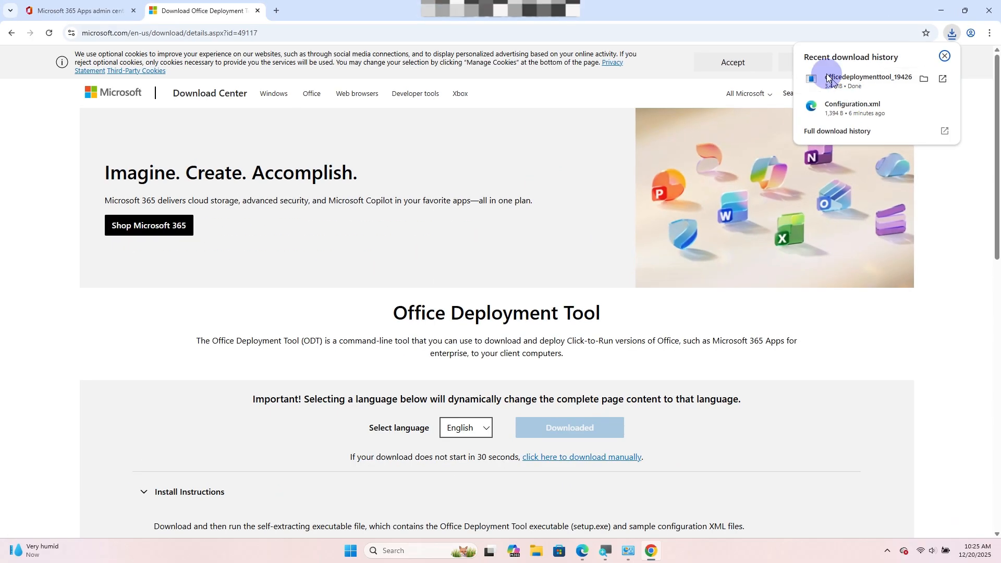
Step: Shrink the browser window to expose the desktop, and create a folder named office there, placed directly below New folder
left_click_drag(675, 8, 714, 12)
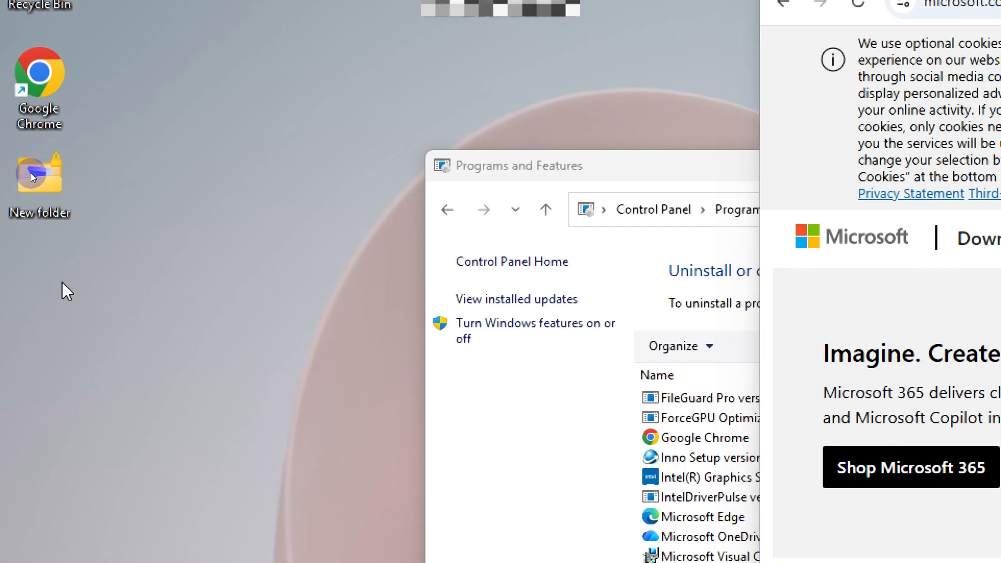
right_click(62, 284)
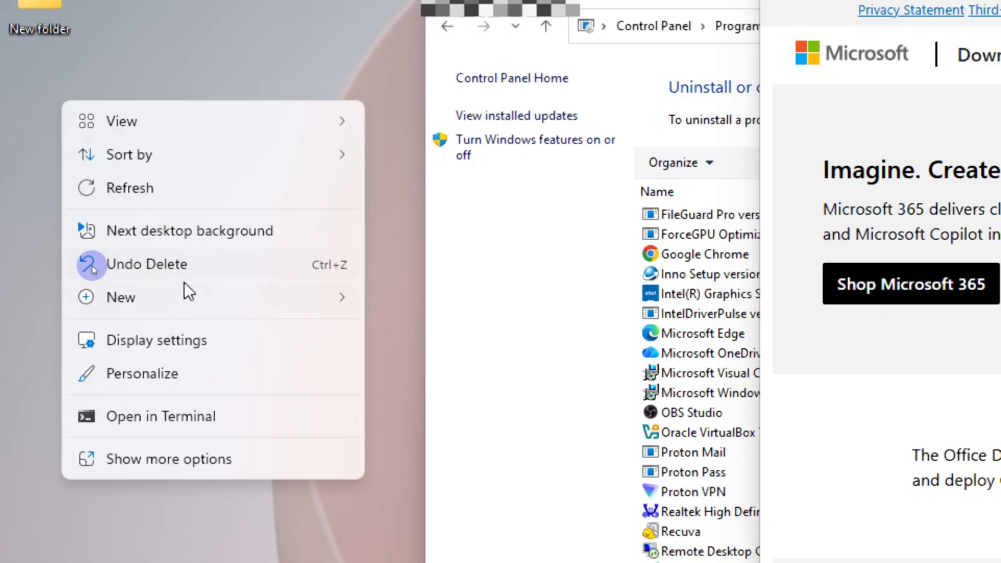
mouse_move(188, 294)
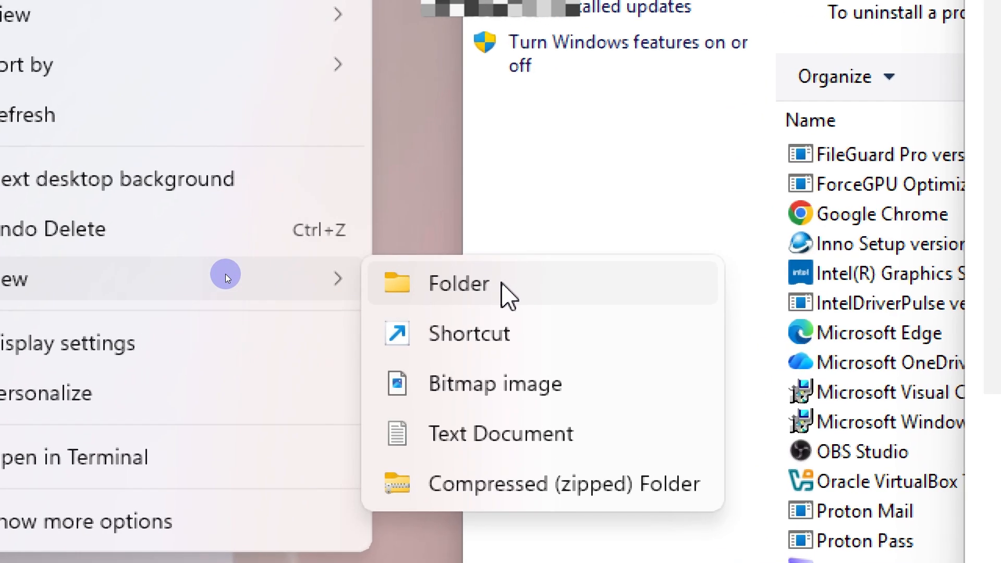
left_click(502, 286)
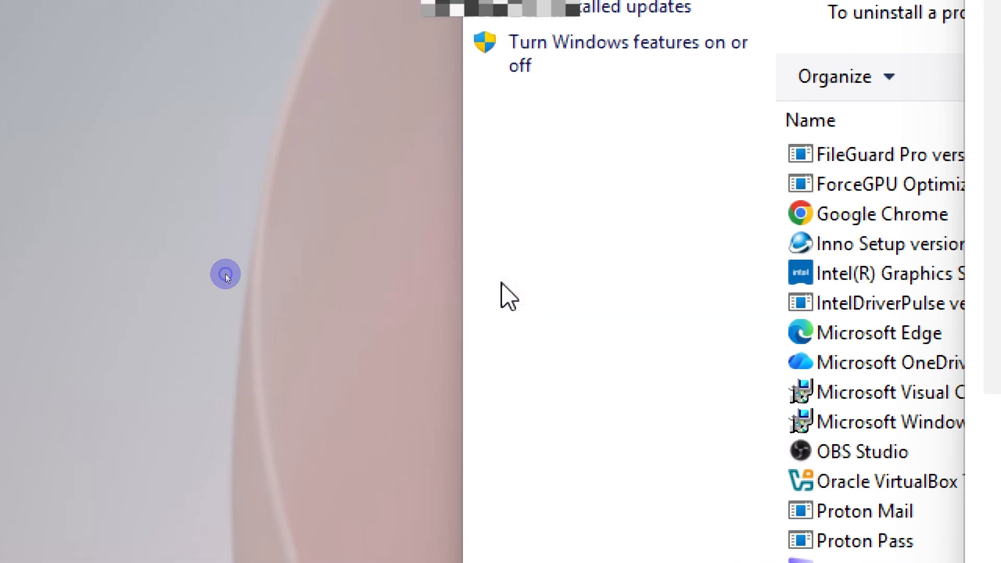
type("office")
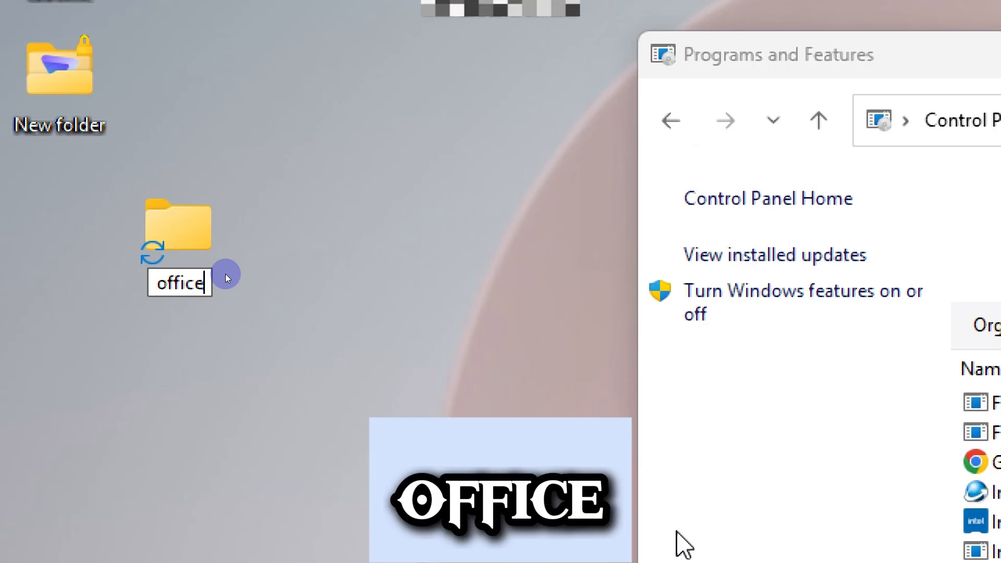
key("Return")
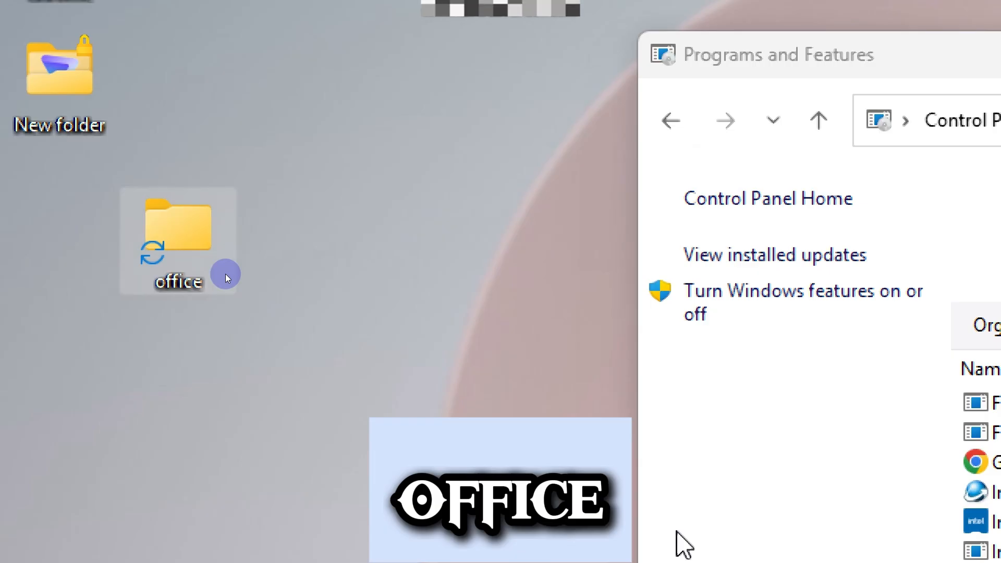
left_click_drag(188, 279, 79, 261)
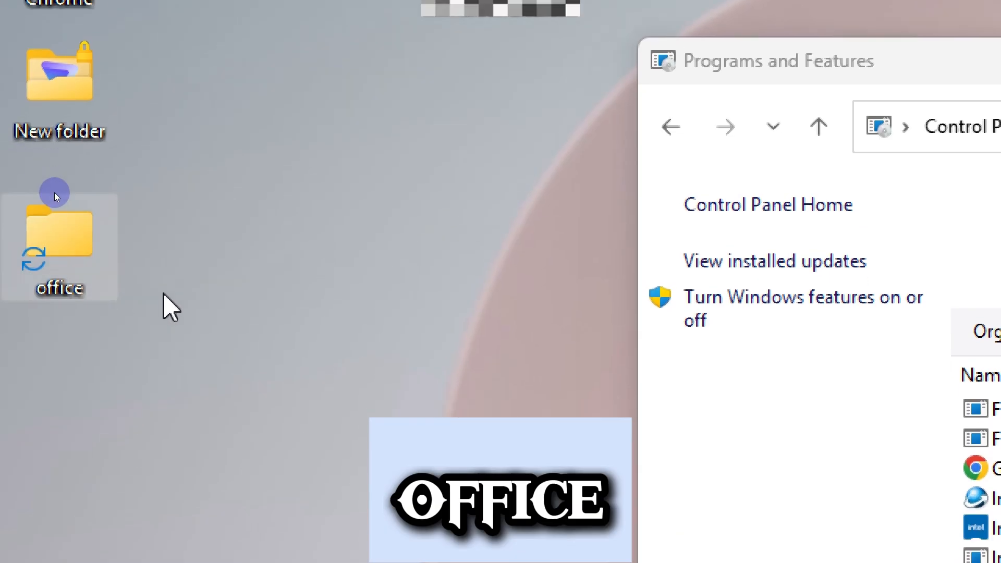
left_click(163, 317)
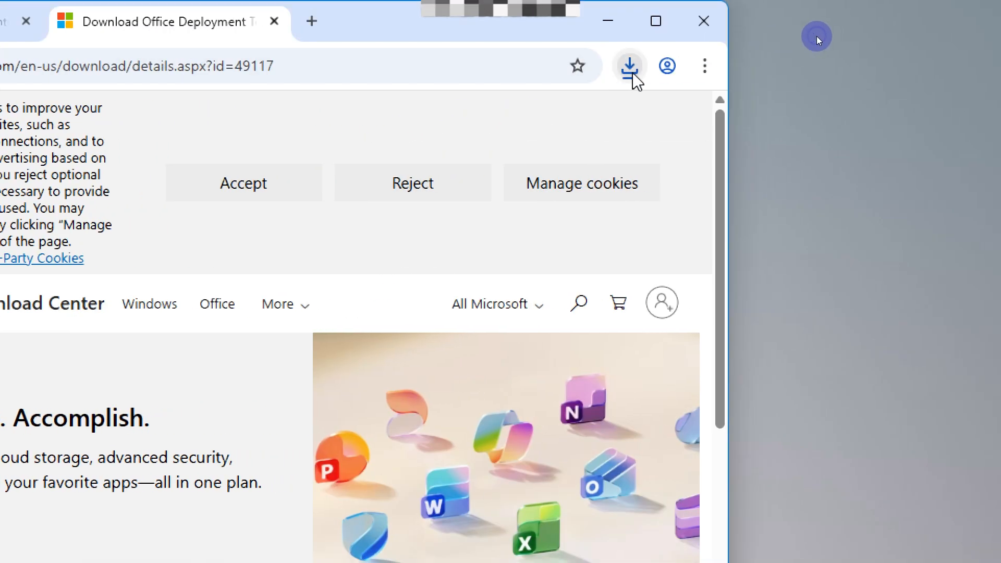
left_click(630, 70)
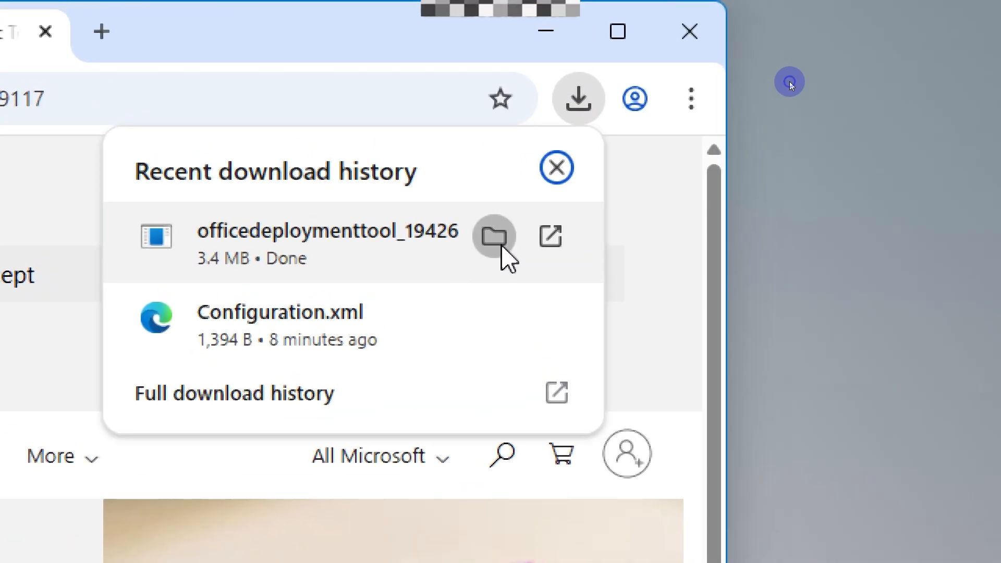
left_click(502, 247)
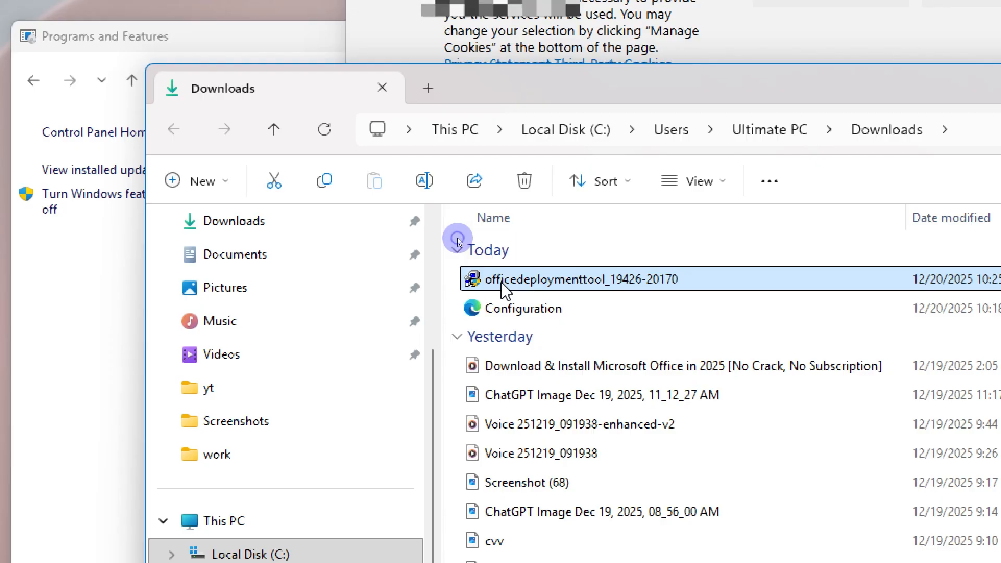
left_click_drag(503, 281, 61, 283)
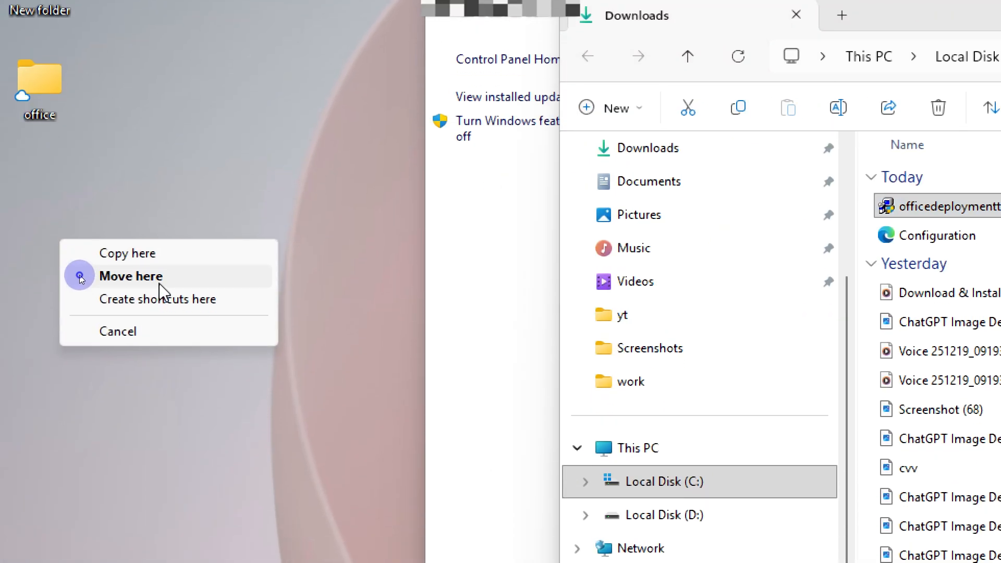
left_click(160, 284)
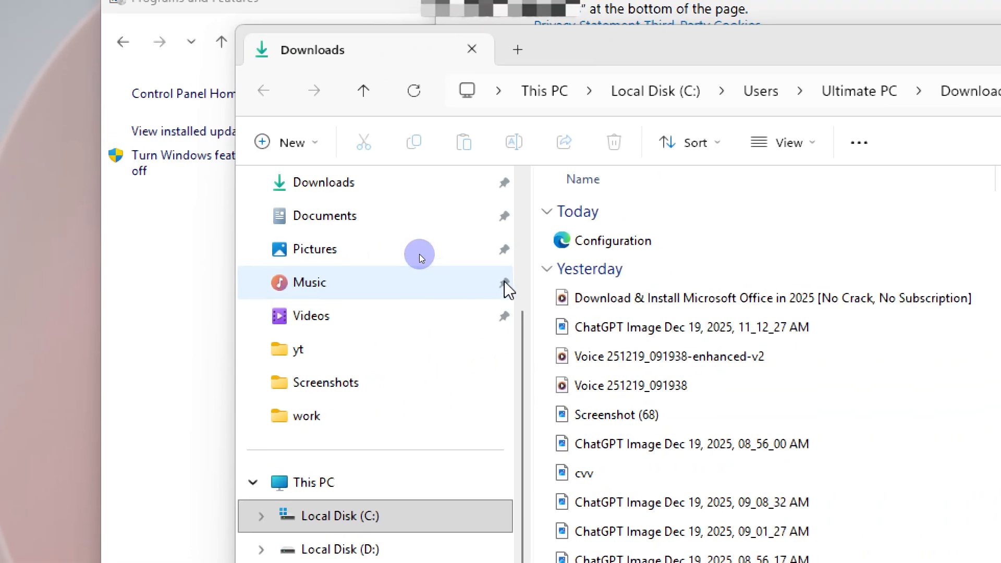
left_click_drag(502, 282, 38, 287)
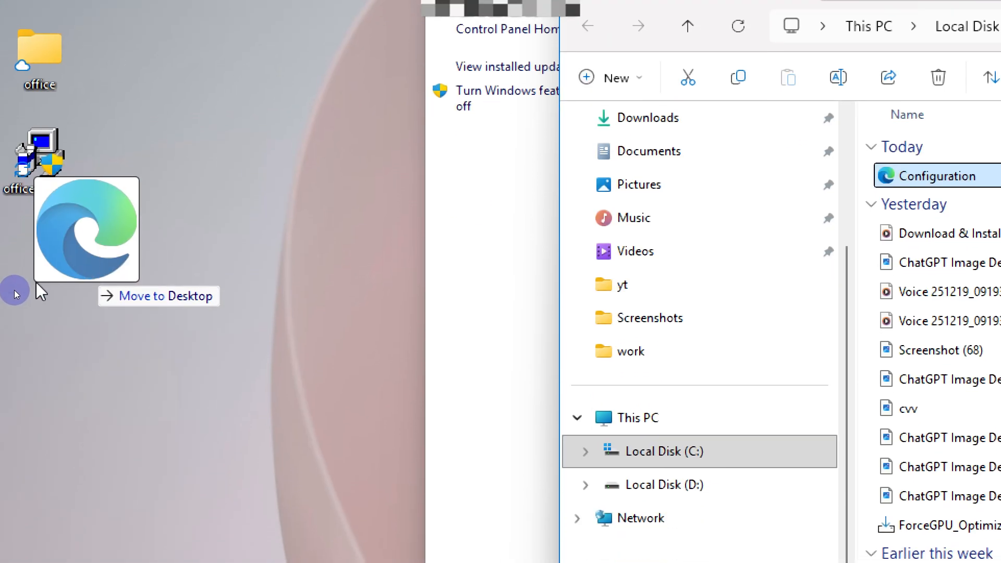
left_click(115, 317)
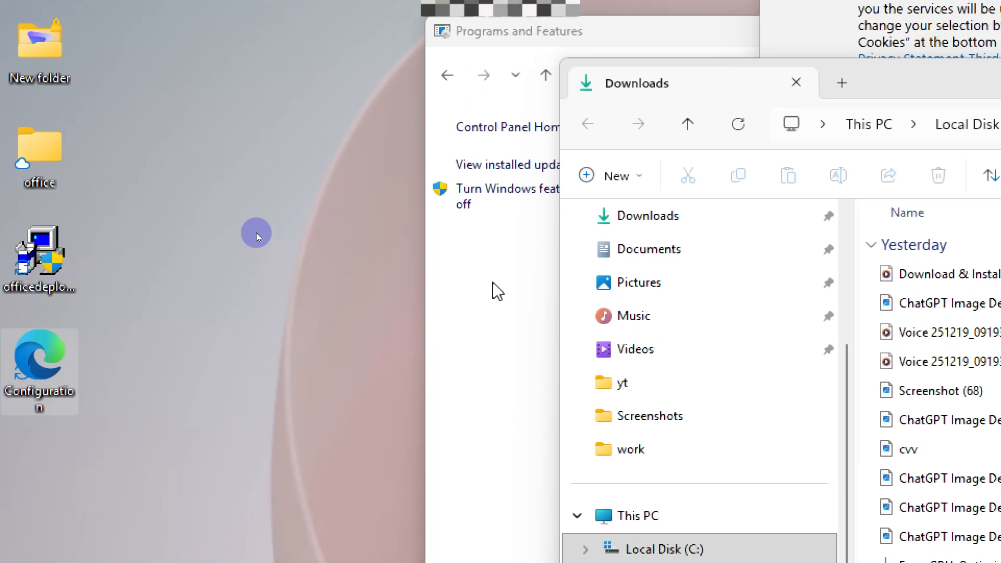
Step: Move the Office Deployment Tool installer and the Configuration file from the desktop into the office folder
left_click(480, 156)
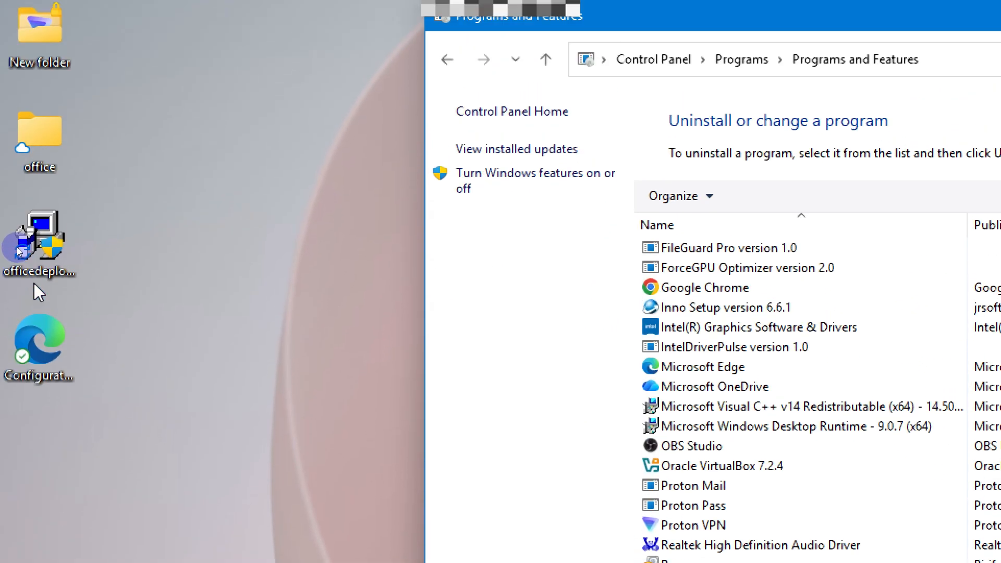
double_click(55, 269)
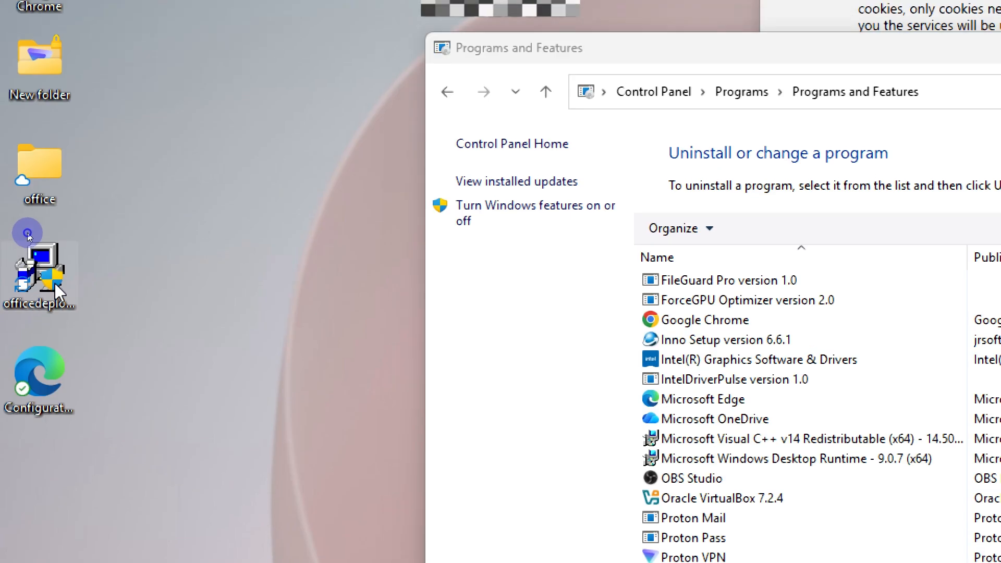
left_click_drag(54, 283, 39, 191)
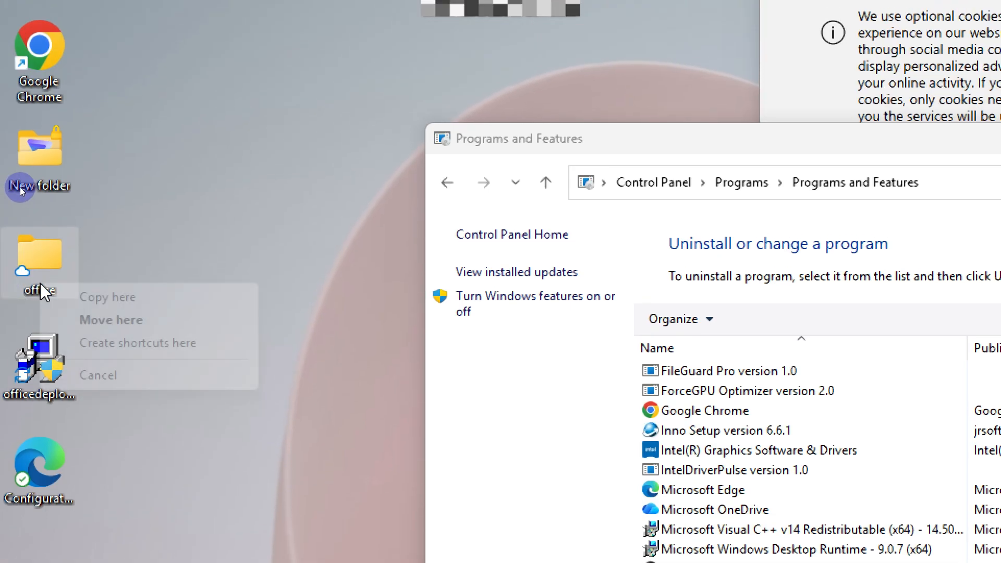
left_click(102, 294)
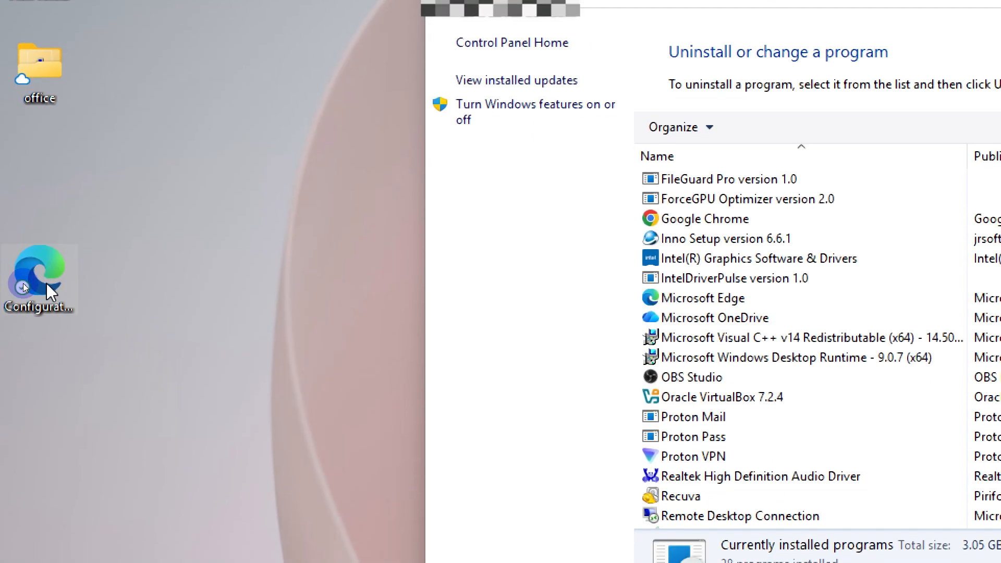
left_click_drag(46, 283, 48, 94)
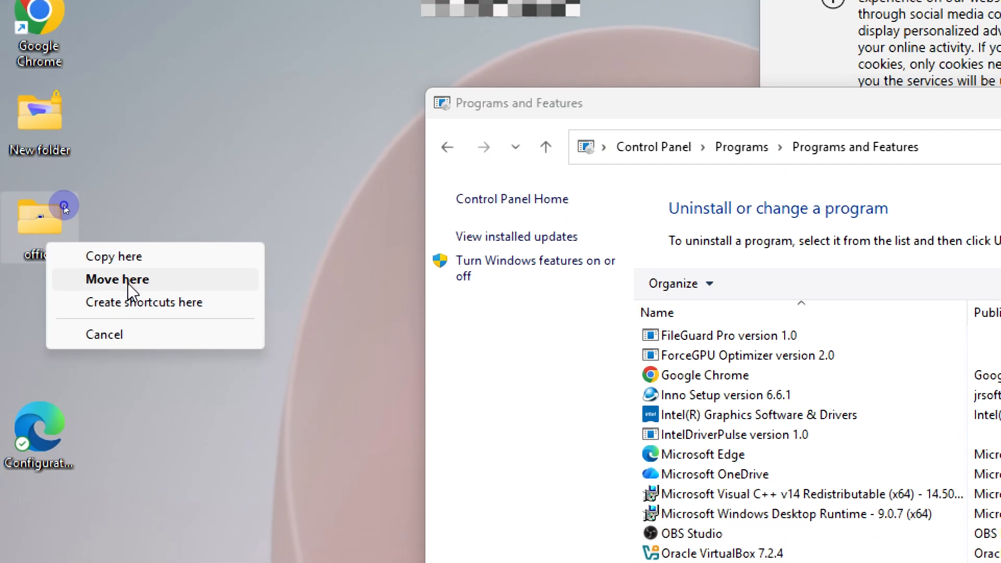
left_click(128, 323)
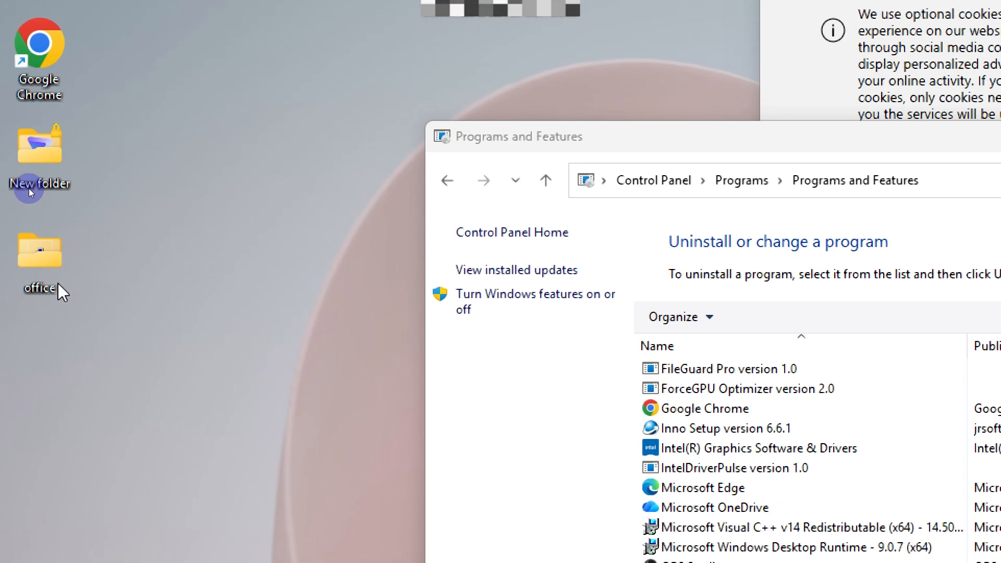
Step: Copy the path of the desktop's office folder
mouse_move(54, 241)
right_click(54, 283)
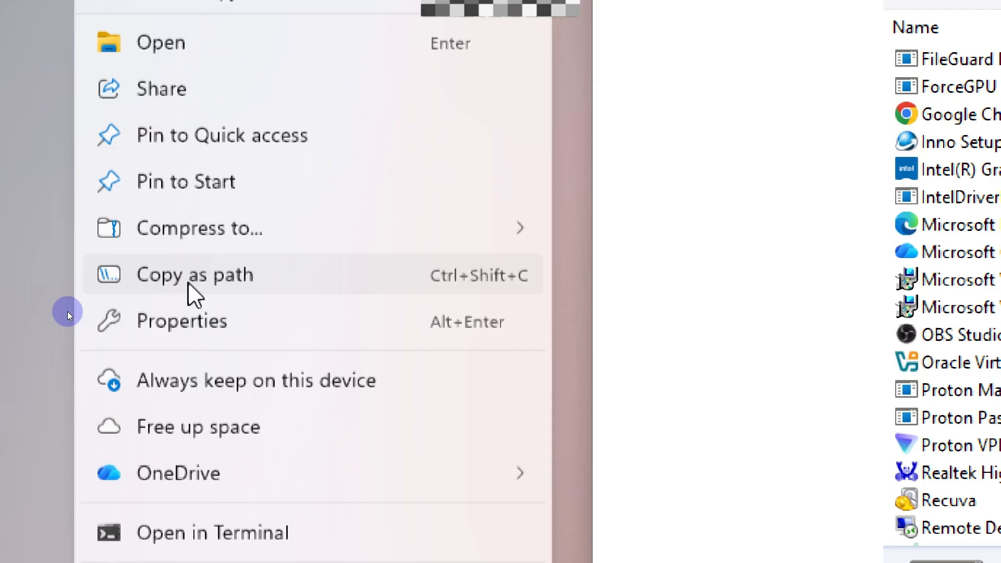
left_click(137, 440)
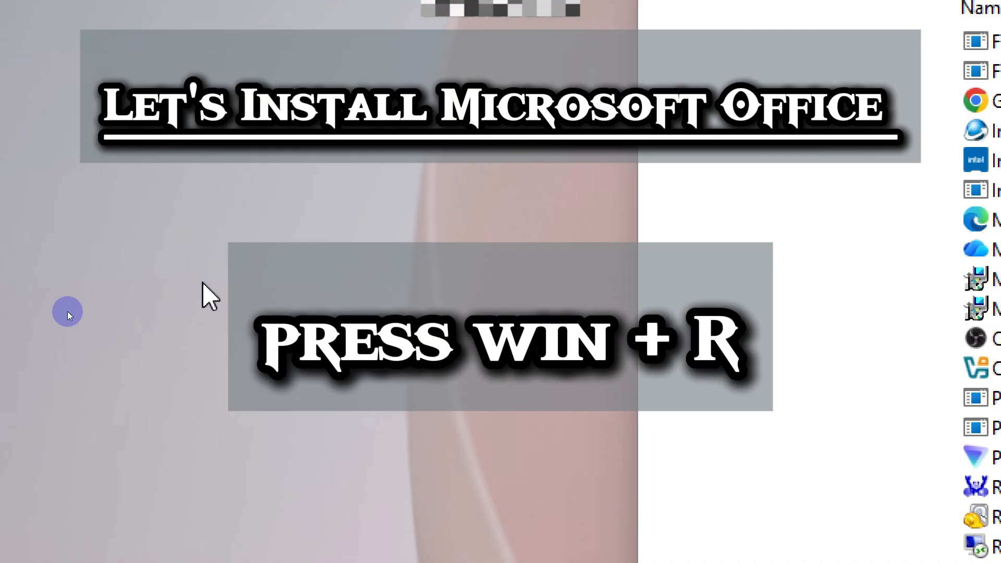
Step: Launch cmd from the Run dialog with administrator rights
key("super+r")
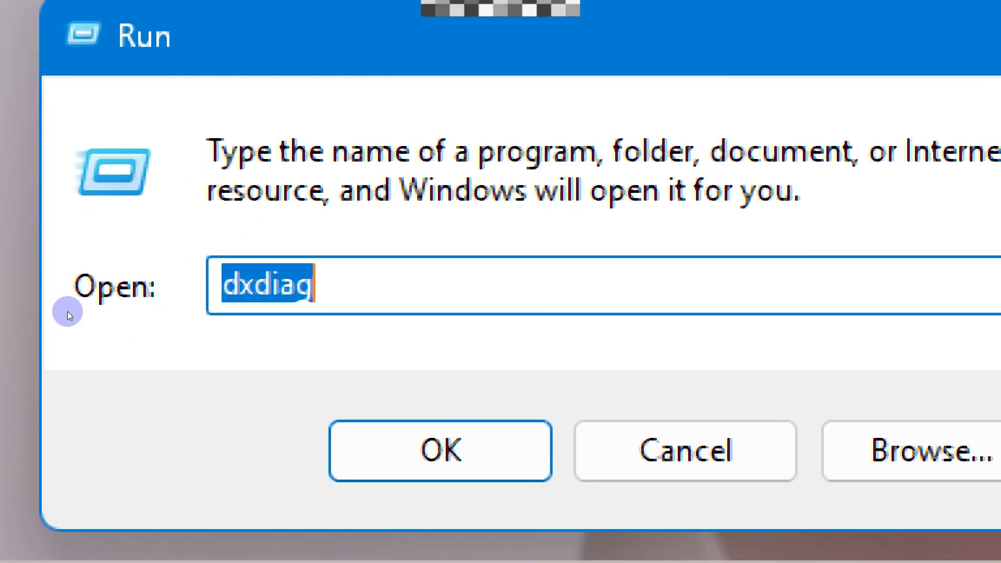
key("BackSpace")
type("cmd")
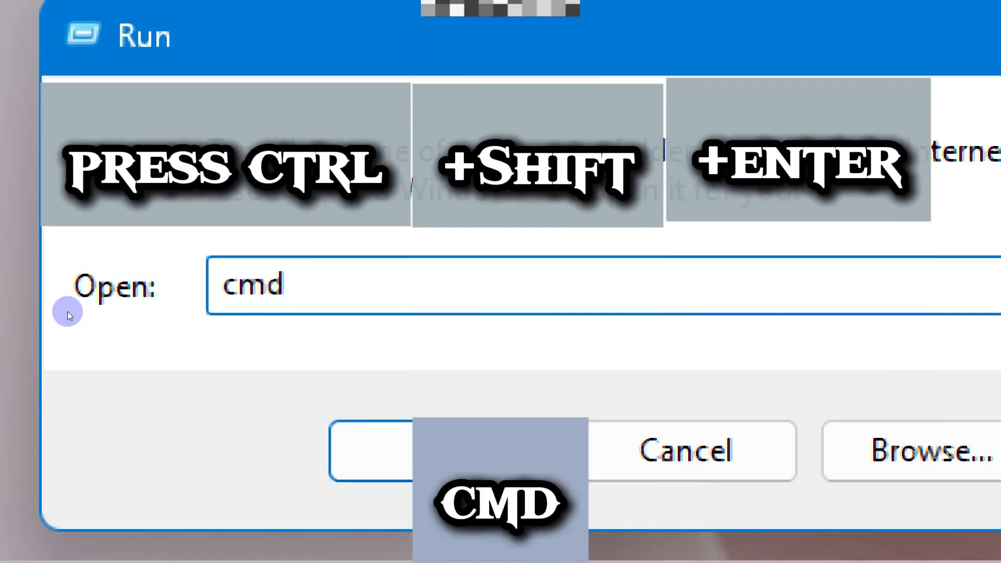
key("ctrl+shift+Return")
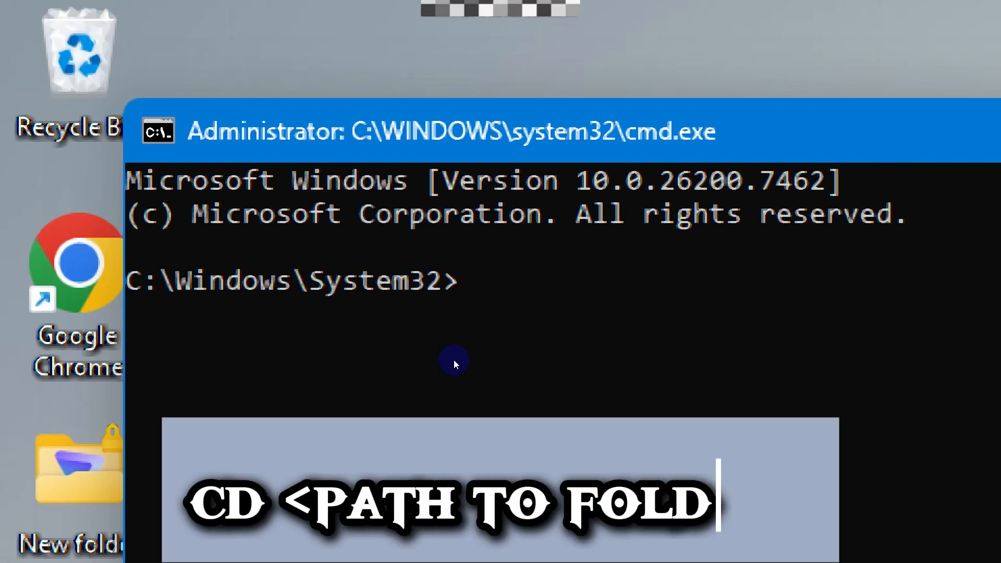
Step: Change the command prompt's directory with cd to the copied path of the office folder and highlight the resulting path line
type("cd")
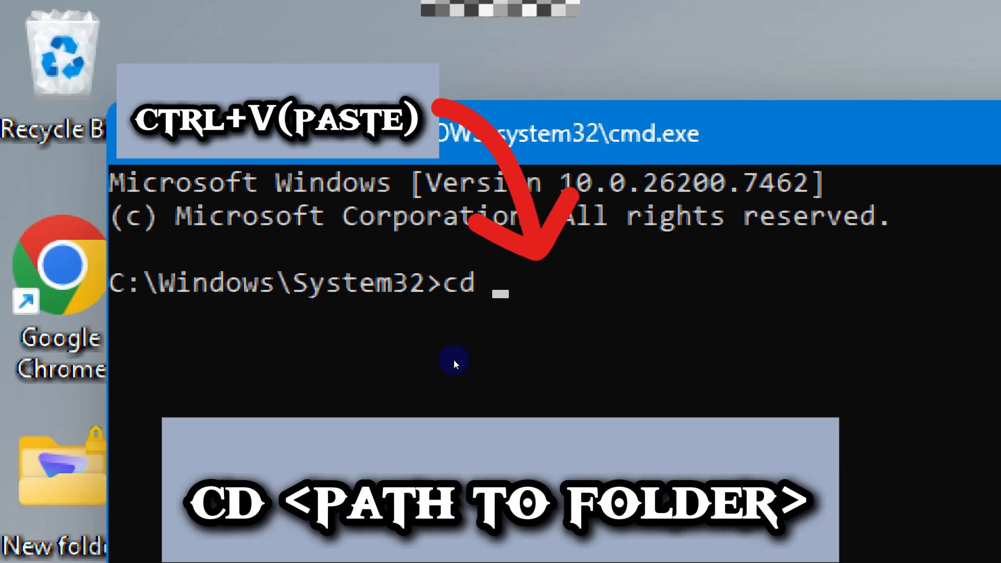
key("ctrl+v")
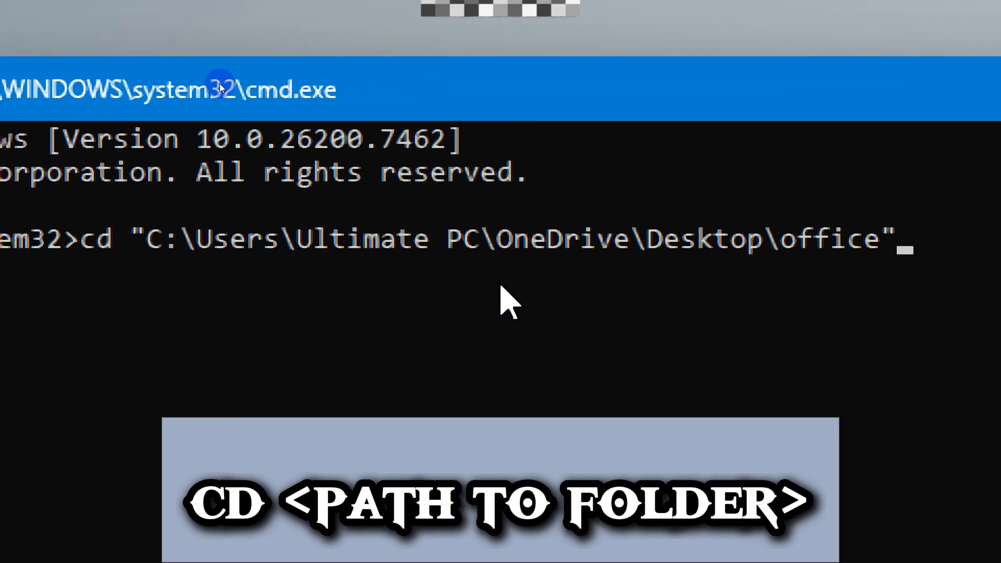
key("Return")
left_click_drag(503, 276, 367, 290)
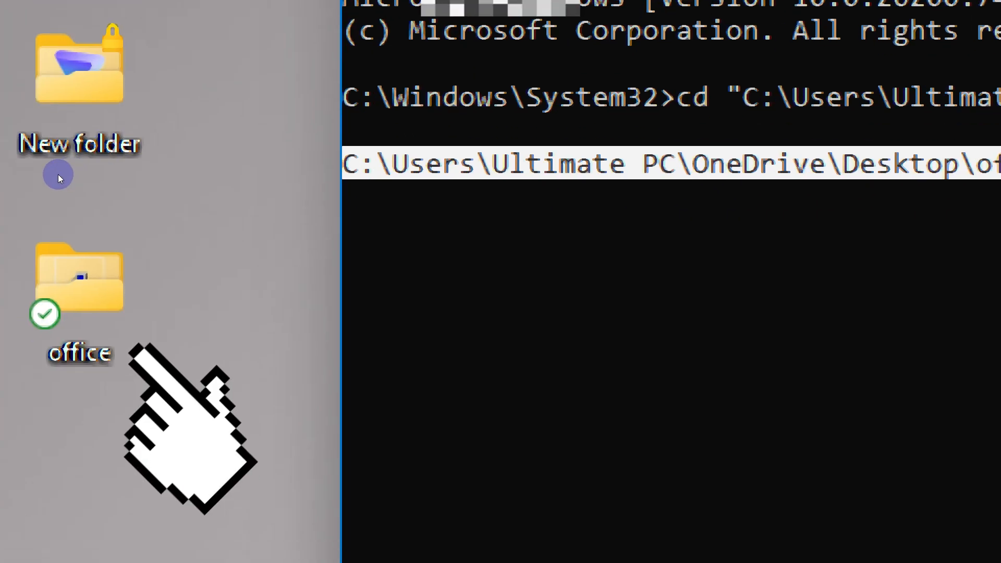
double_click(26, 178)
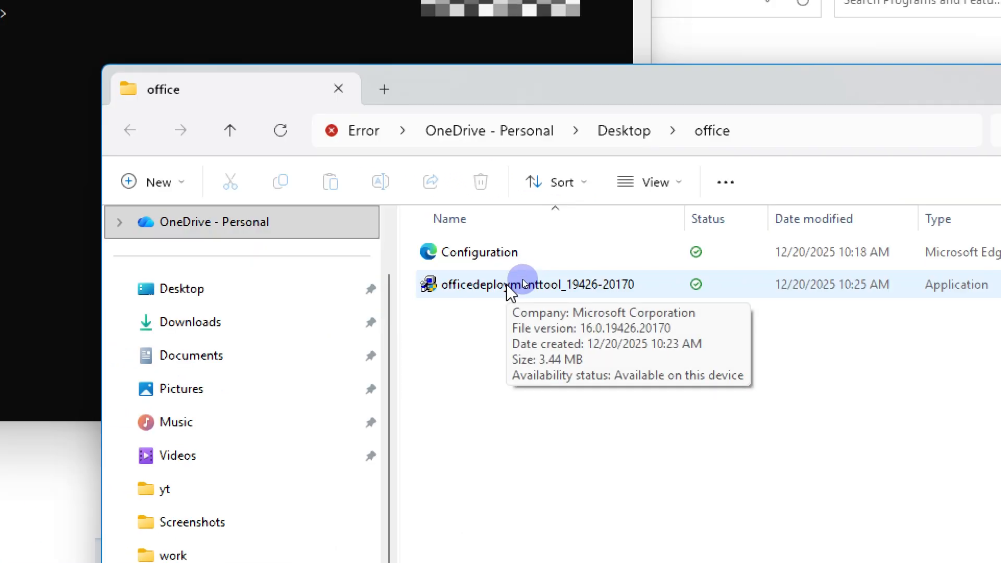
left_click(682, 337)
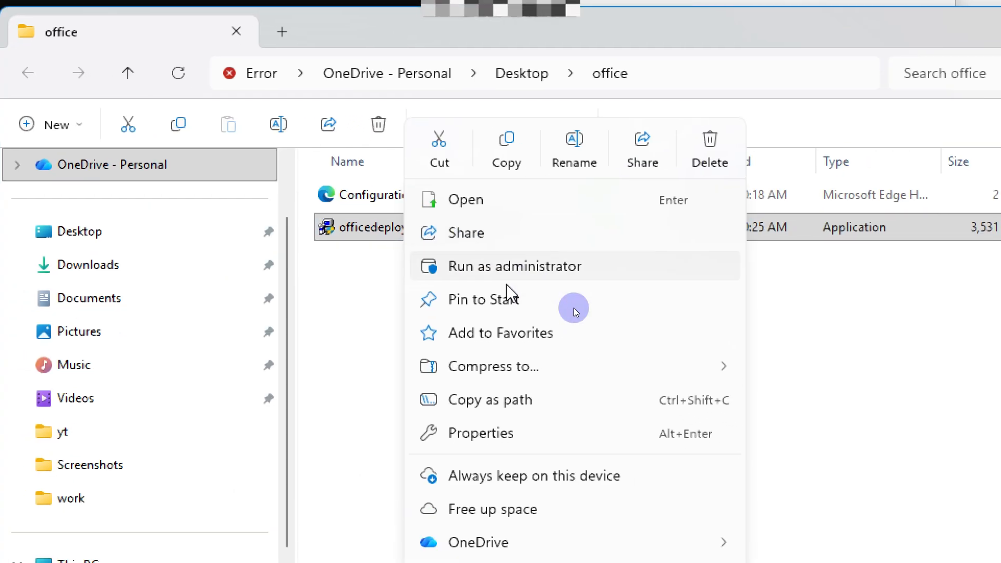
left_click(507, 281)
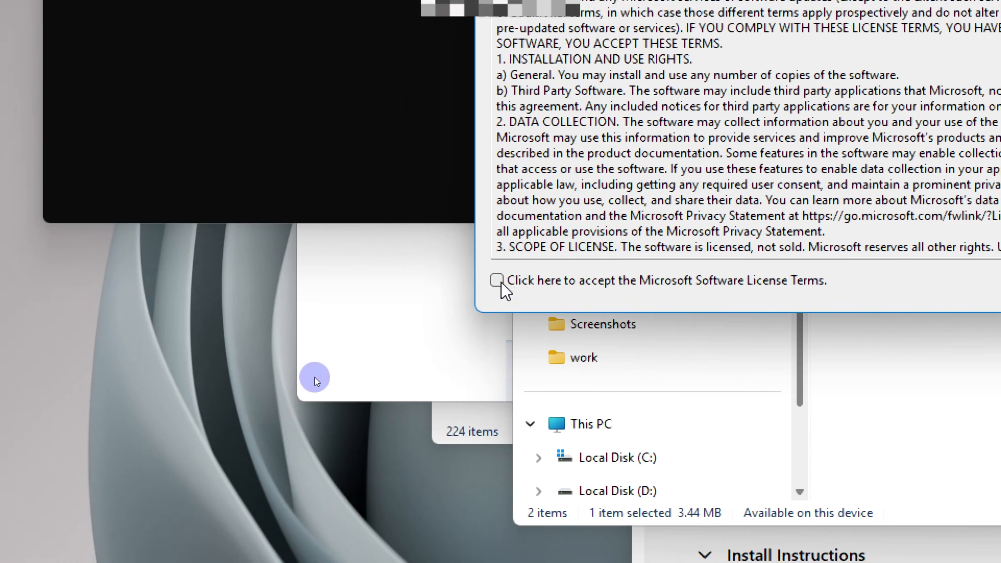
Step: Accept the Microsoft Software License Terms and extract the deployment tool's files into the office folder
left_click(382, 402)
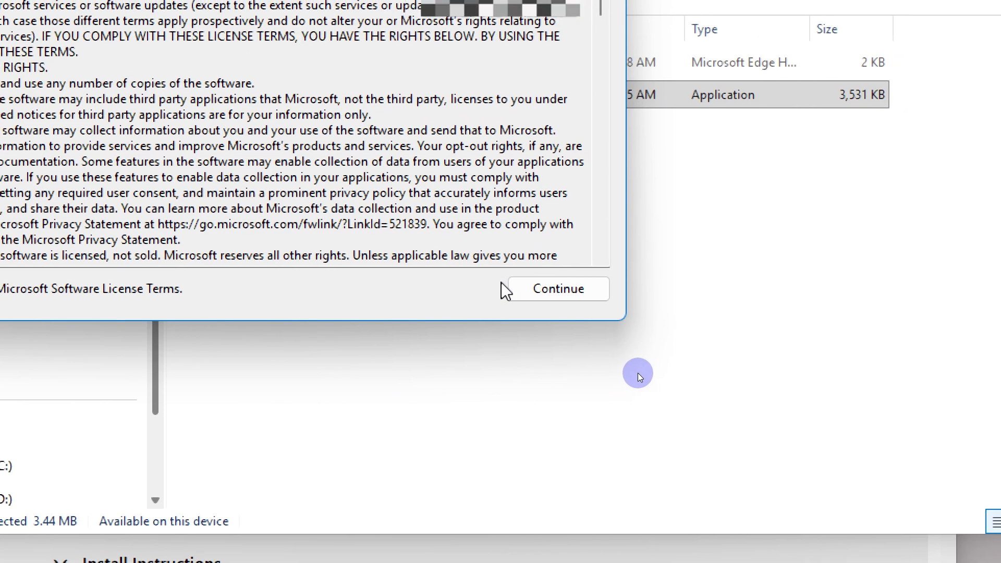
left_click(503, 285)
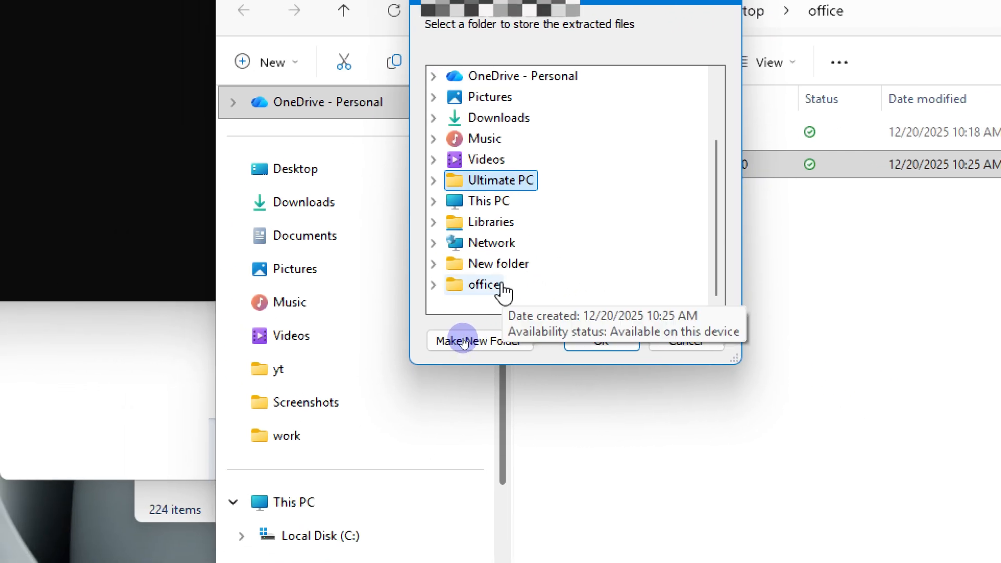
left_click(390, 318)
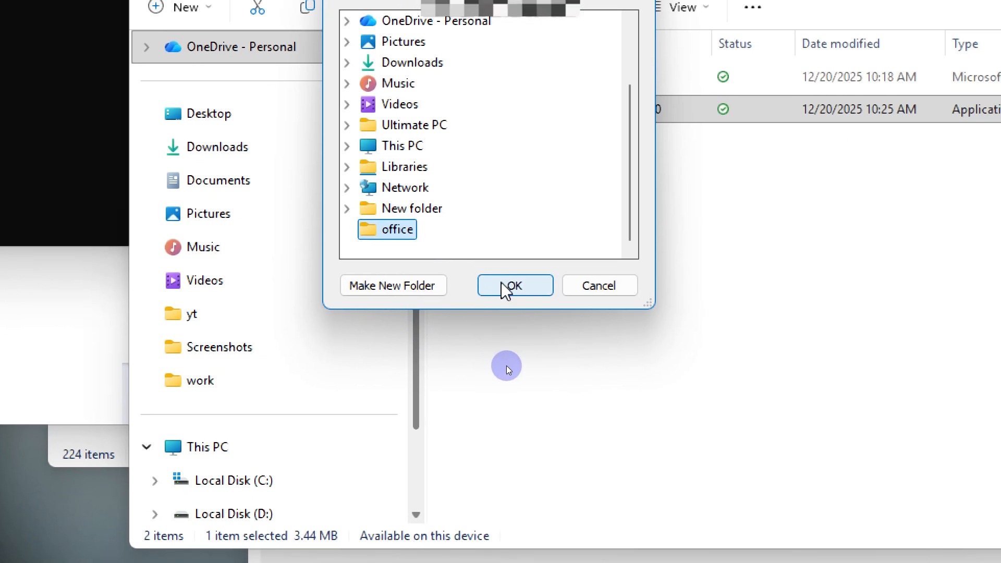
left_click(572, 320)
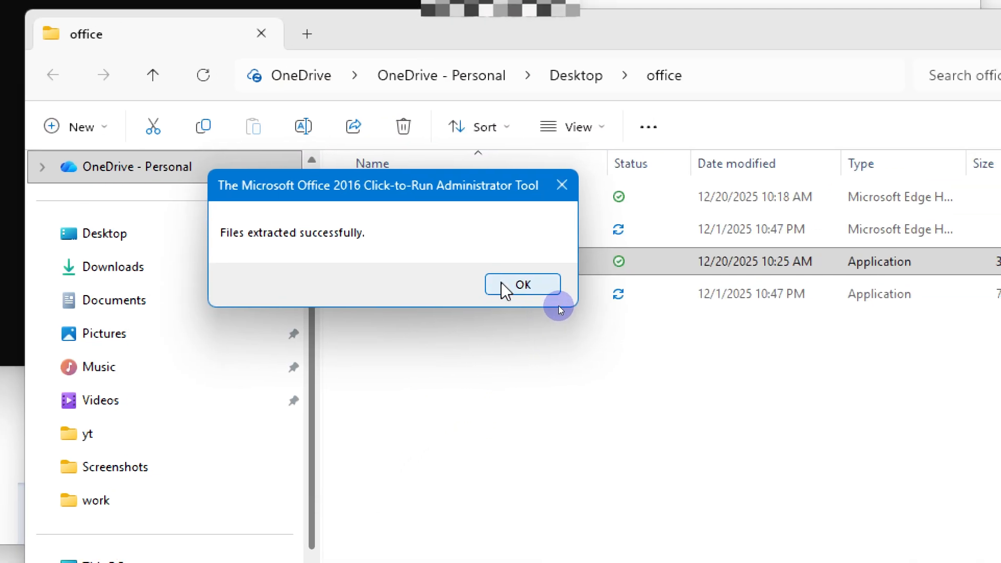
left_click(503, 284)
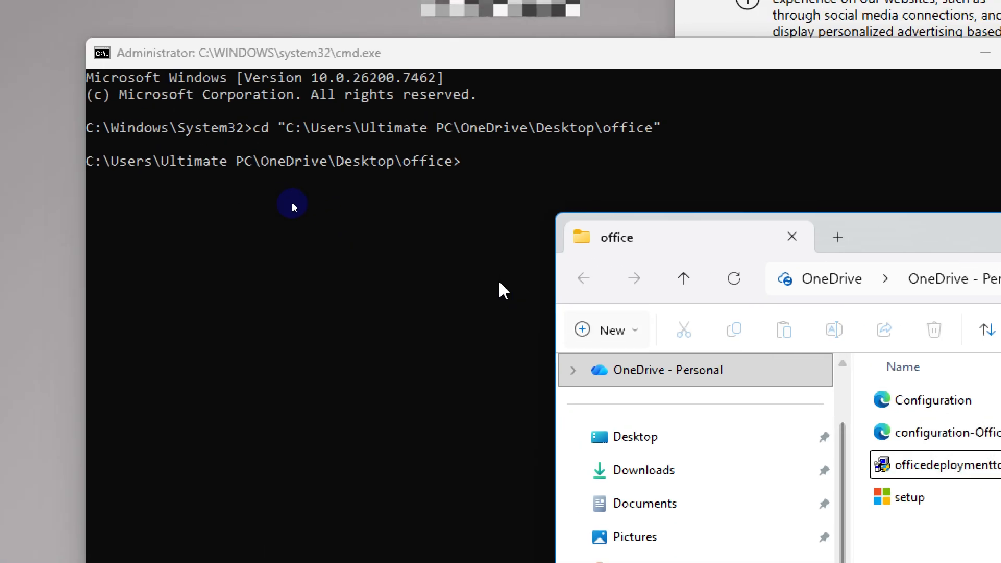
Step: Run setup.exe /configure Configuration.xml in the administrator command prompt to install Office
left_click(501, 285)
type("set")
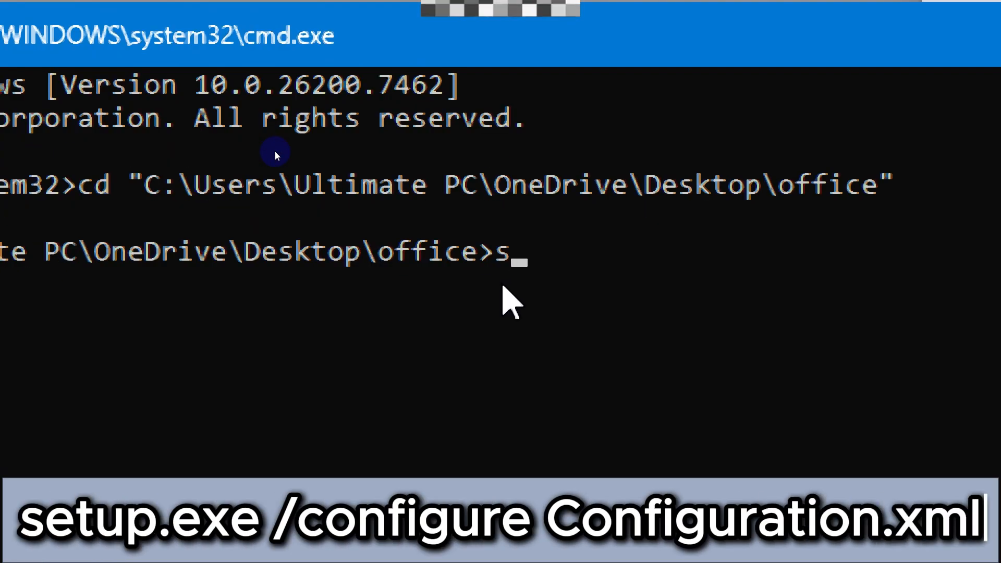
type("u")
type("p.exe /")
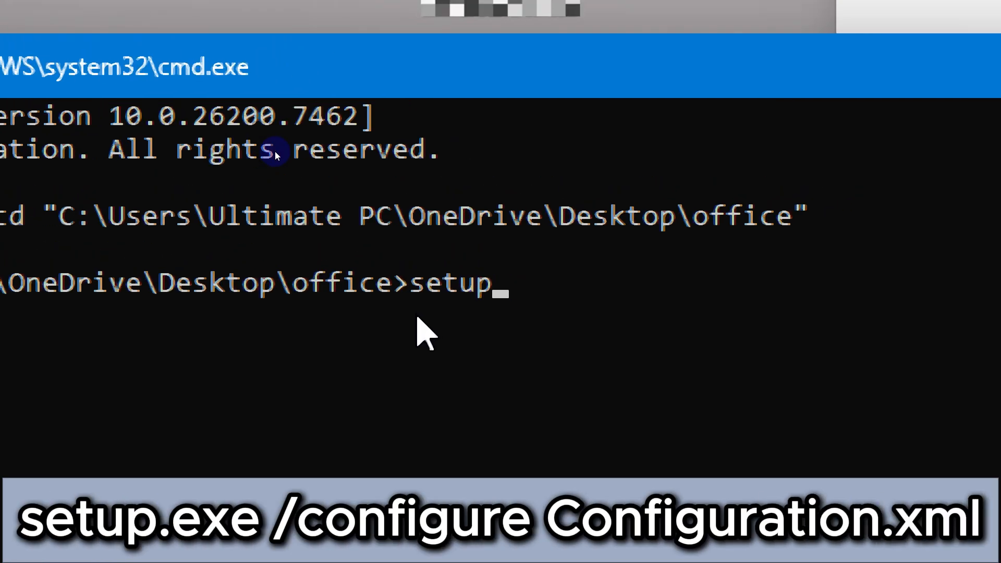
type("configu")
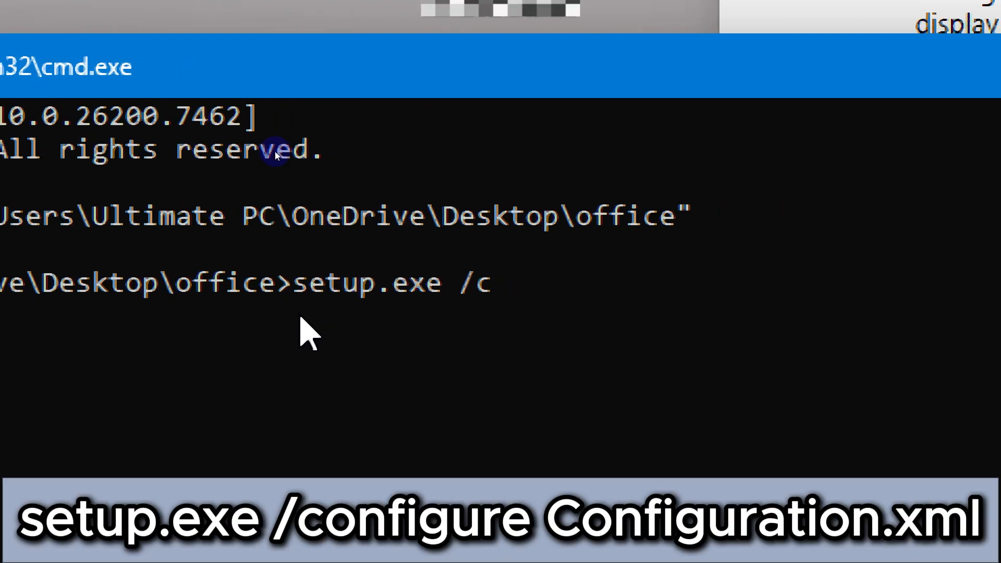
type("re")
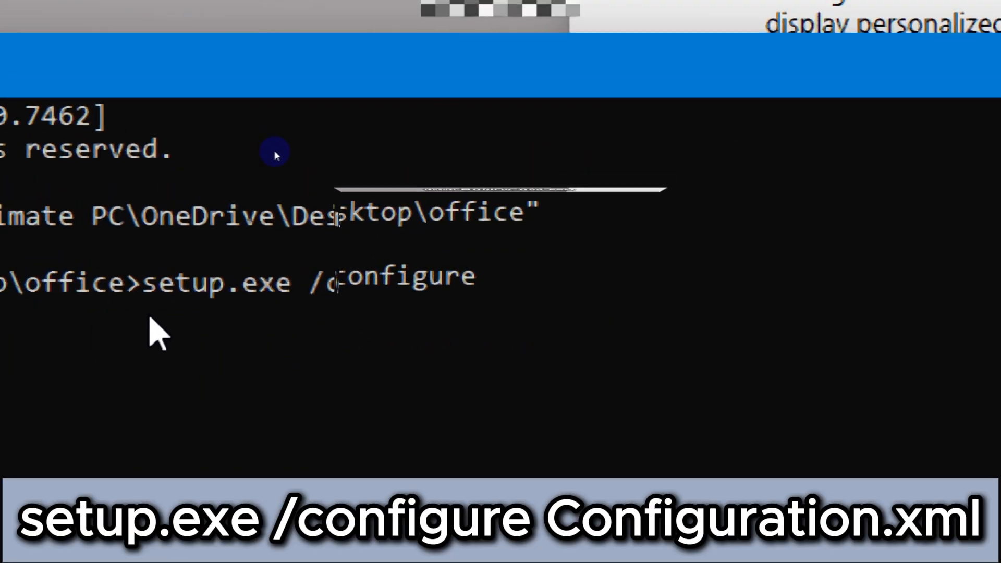
type("Confi")
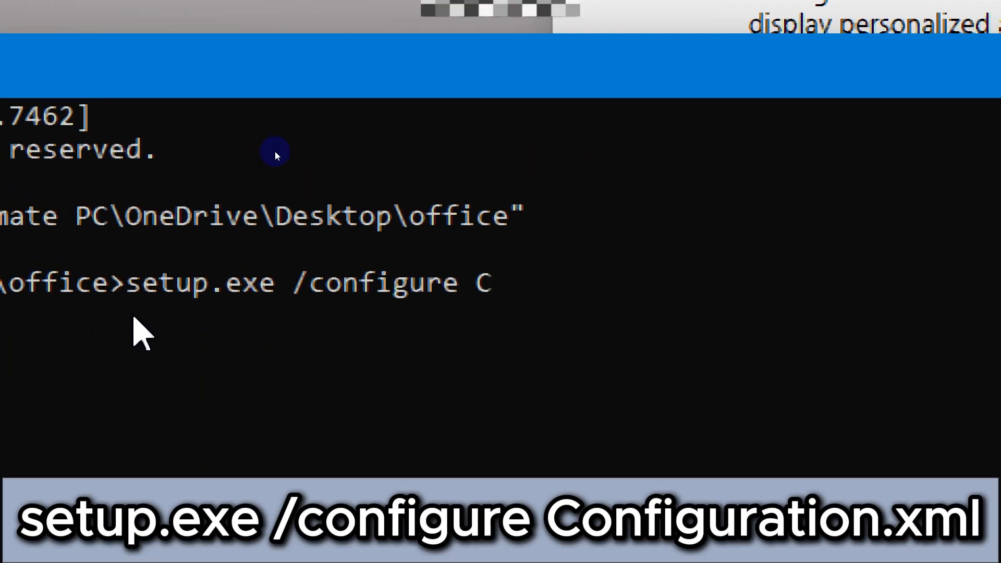
type("g")
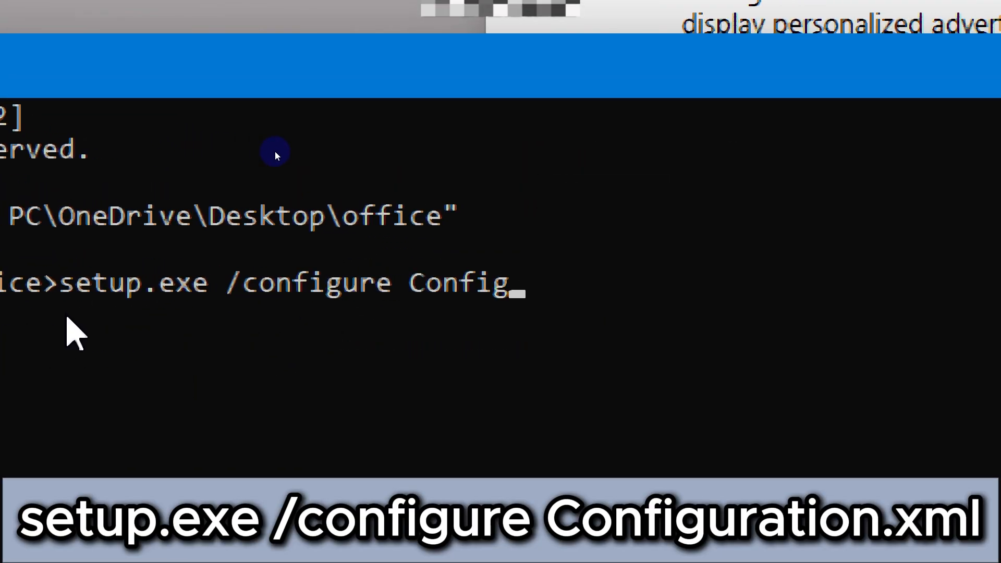
type("uration.")
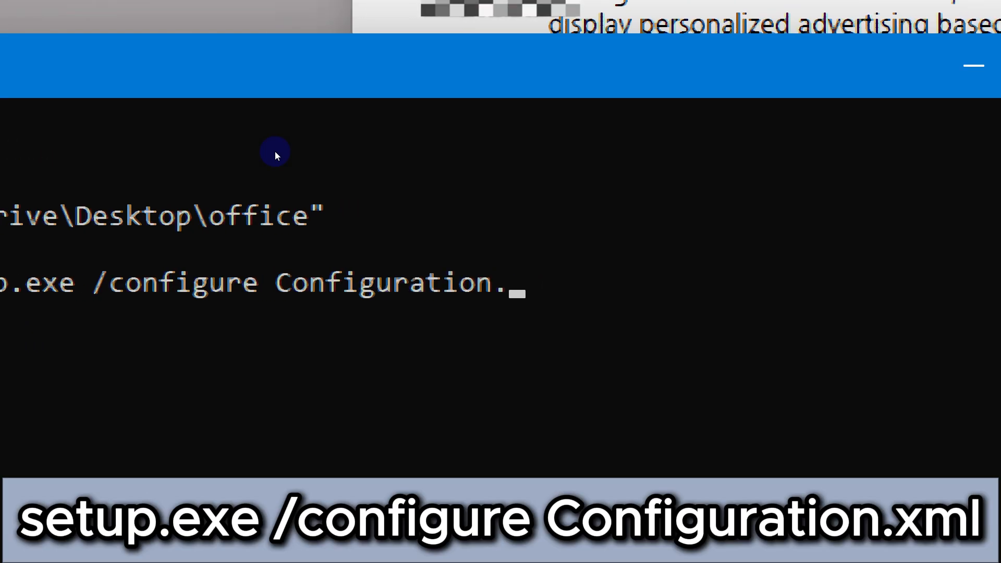
type("xml")
key("Return")
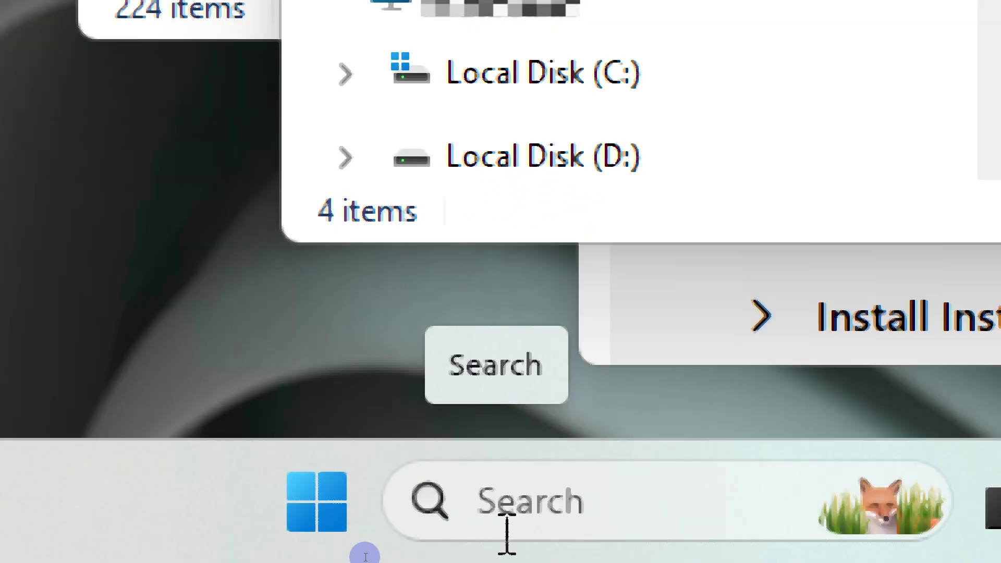
Step: Search Windows for word, launch the Word app and continue past its privacy notice
left_click(507, 531)
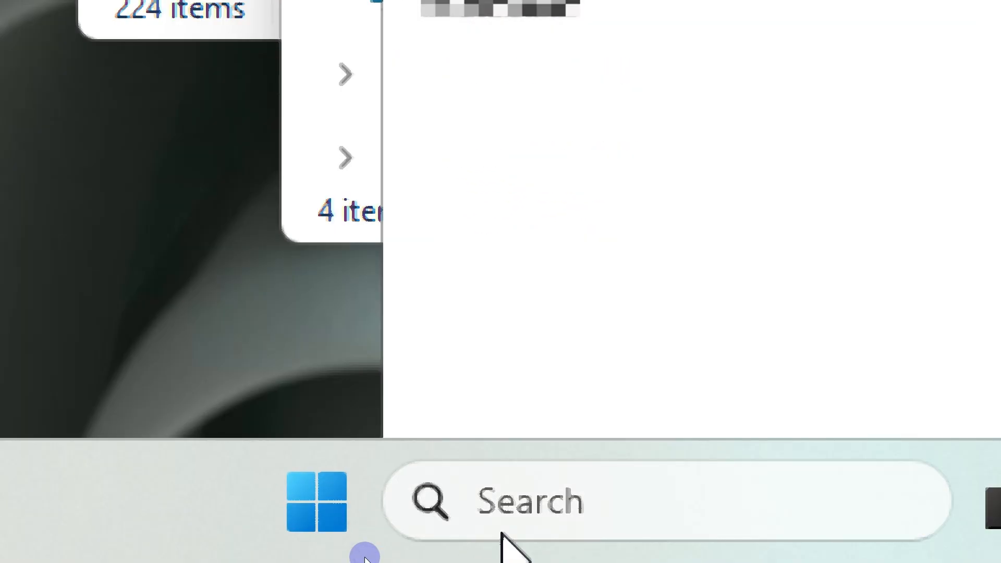
type("word")
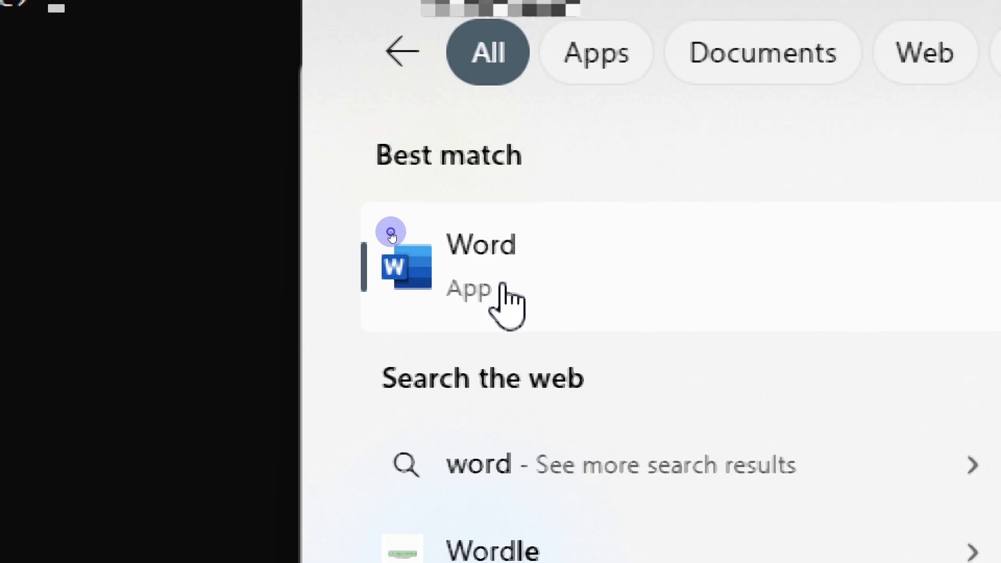
left_click(502, 288)
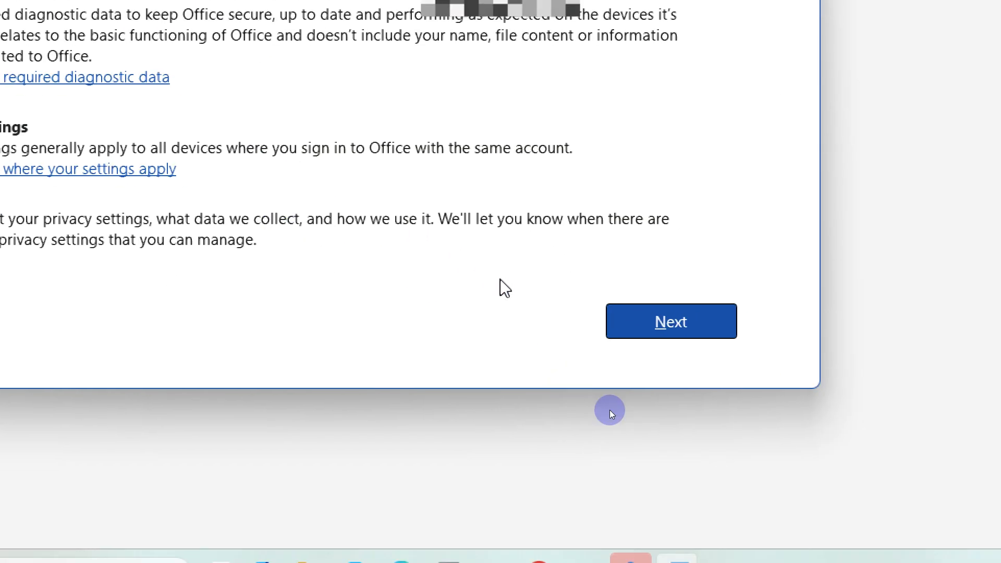
left_click(637, 324)
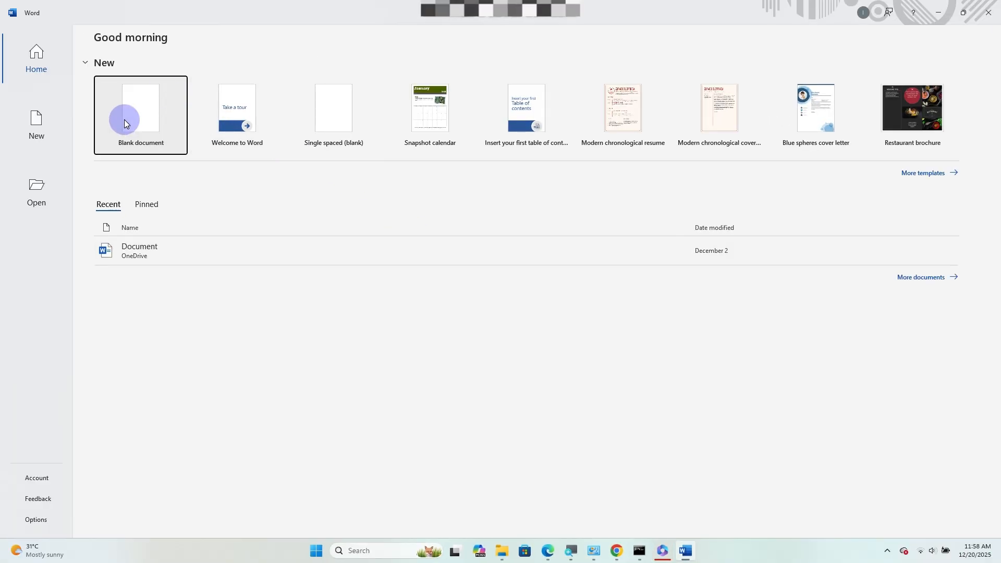
Step: Create a blank Word document and enter the text ULTIMATE THRILLER TV
left_click(124, 120)
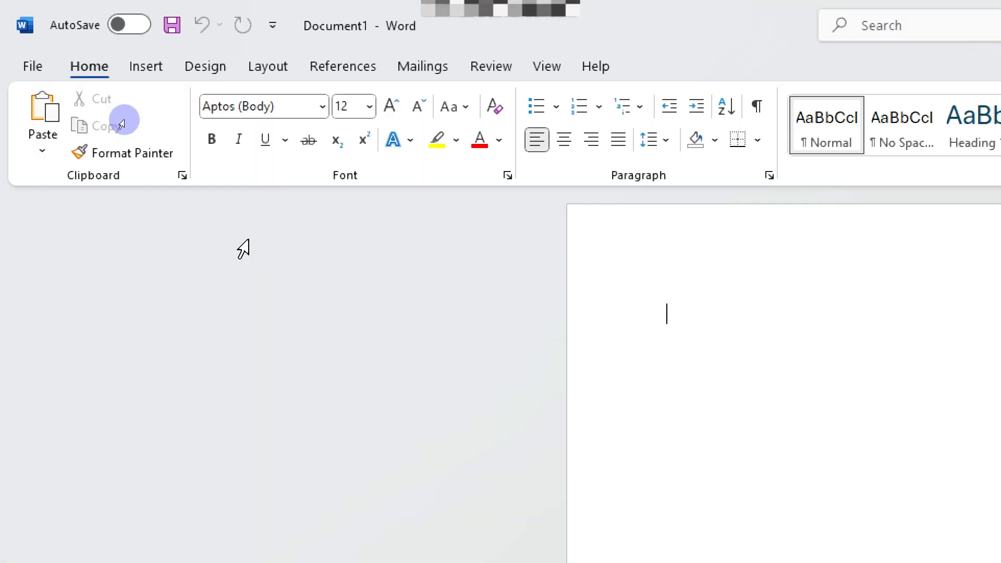
type("ULTIMATE THRI")
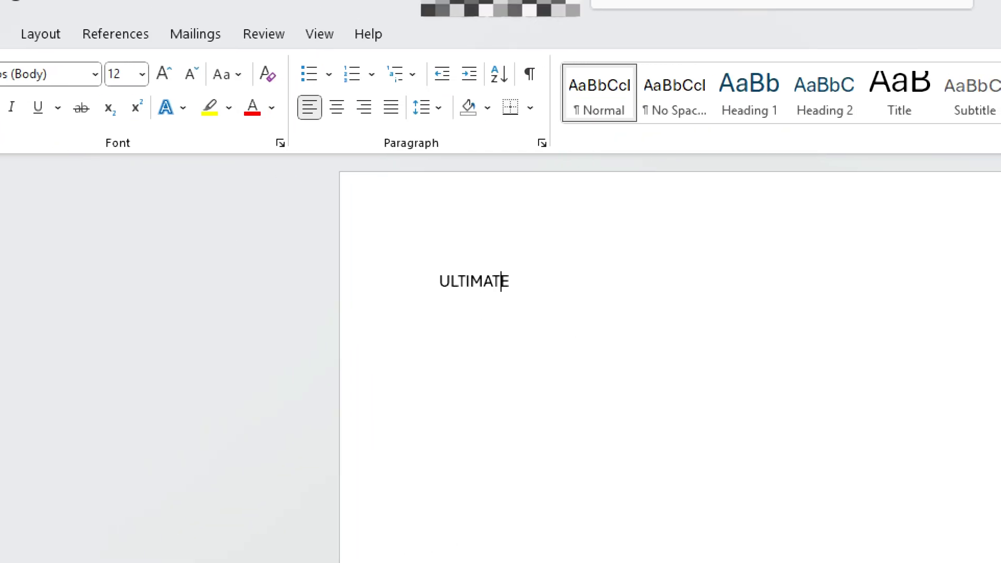
type("LLER TV")
Step: Select all the document text and change its font colour to light blue
key("ctrl+a")
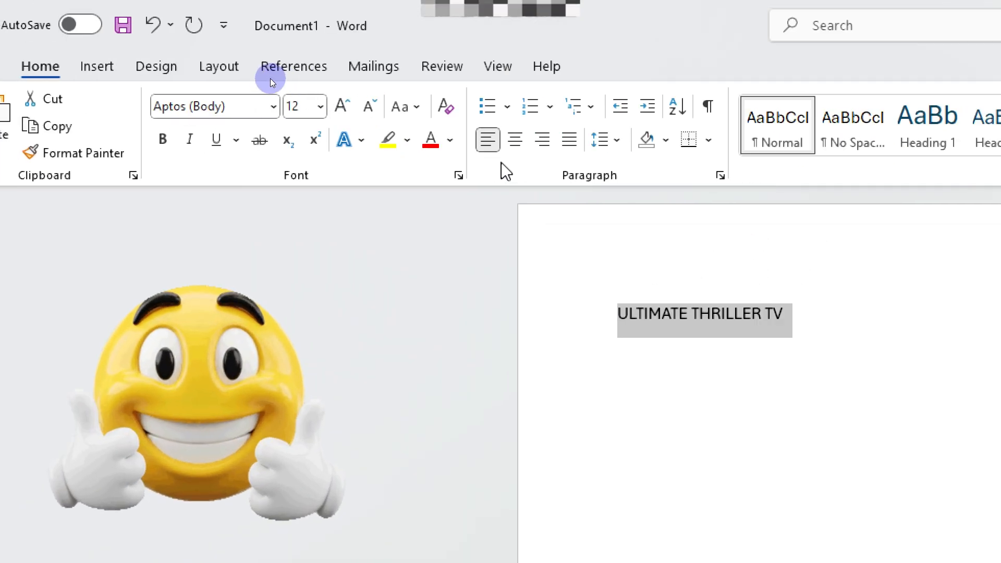
left_click(228, 108)
left_click(502, 264)
left_click(109, 66)
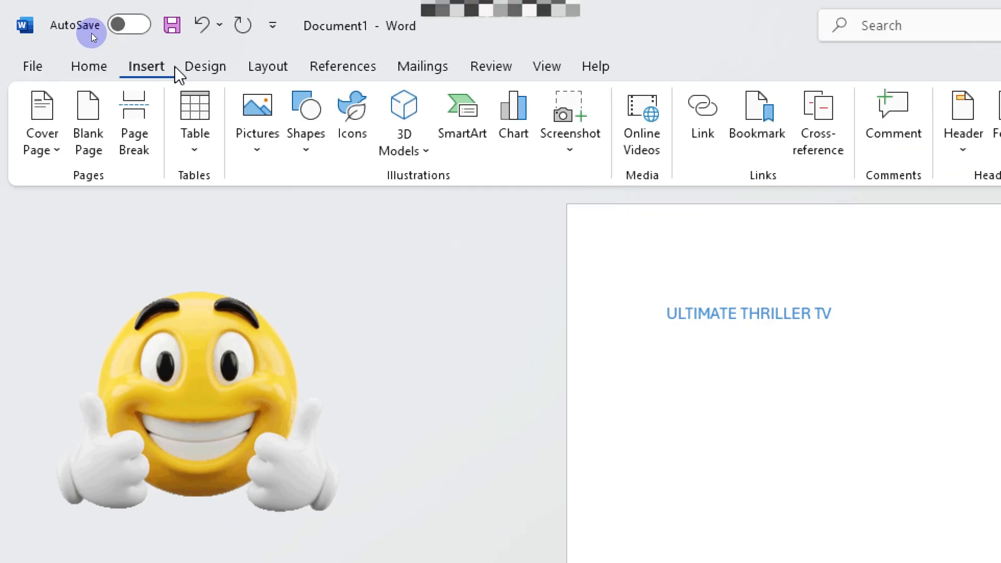
left_click(205, 66)
left_click(266, 68)
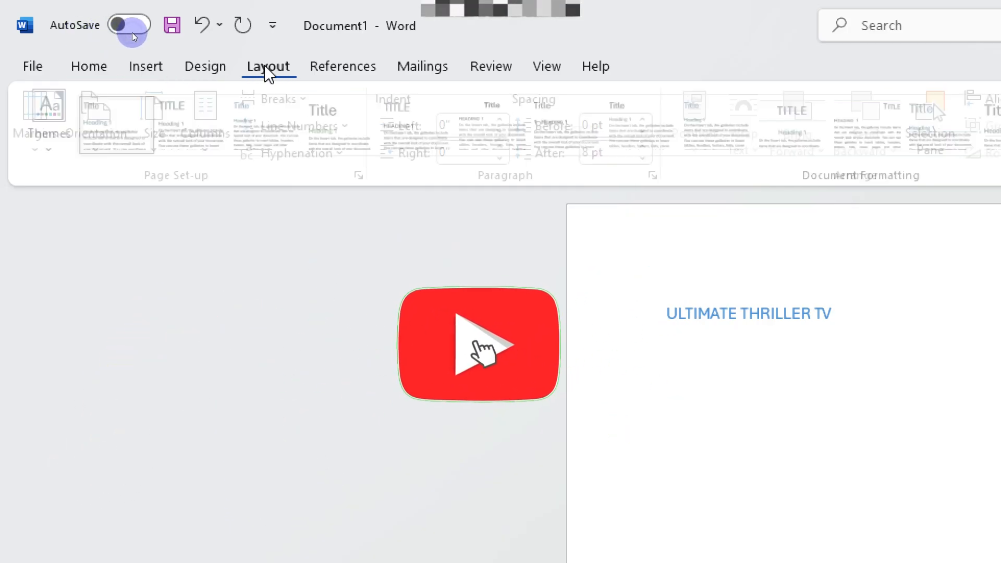
left_click(342, 68)
left_click(425, 68)
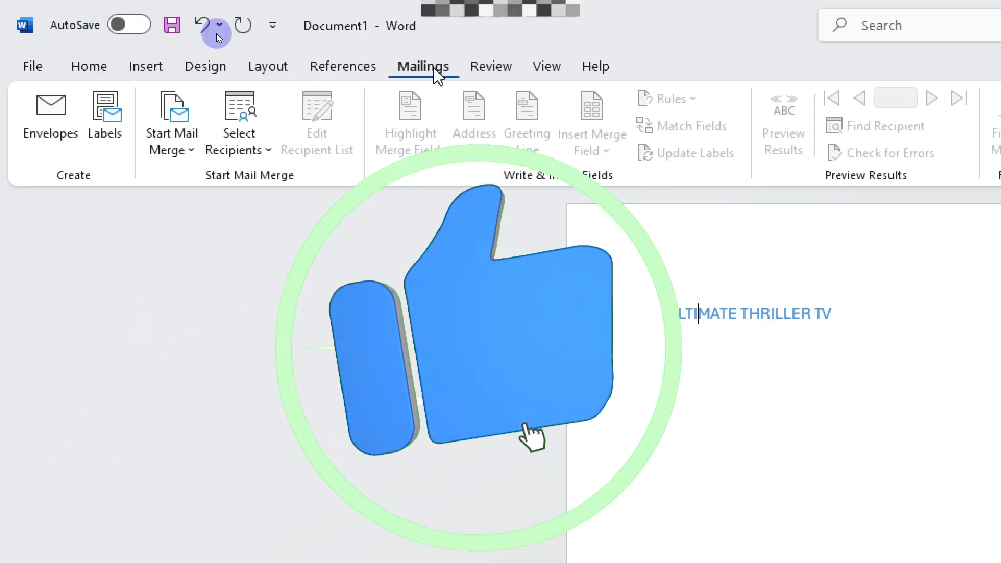